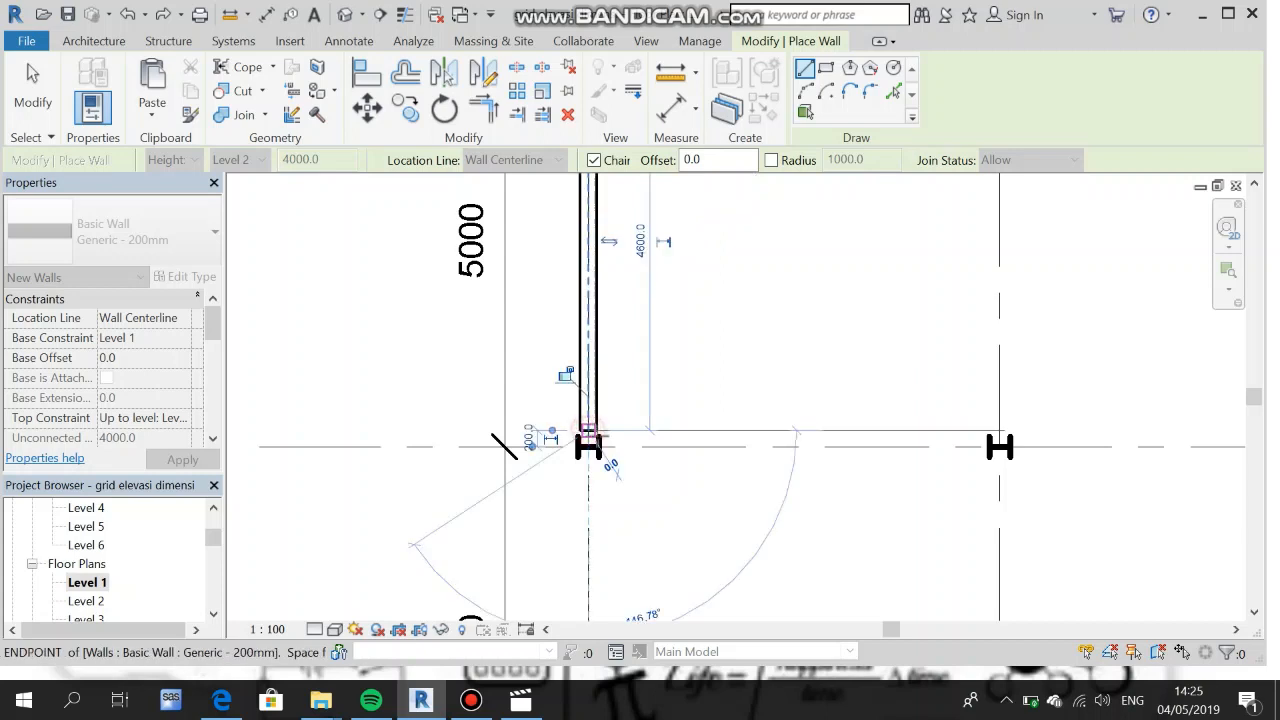
- Draw a wall about 4700 mm long down grid 1, filling the next 5000 mm bay between columns below the existing wall
key(Escape)
click(588, 450)
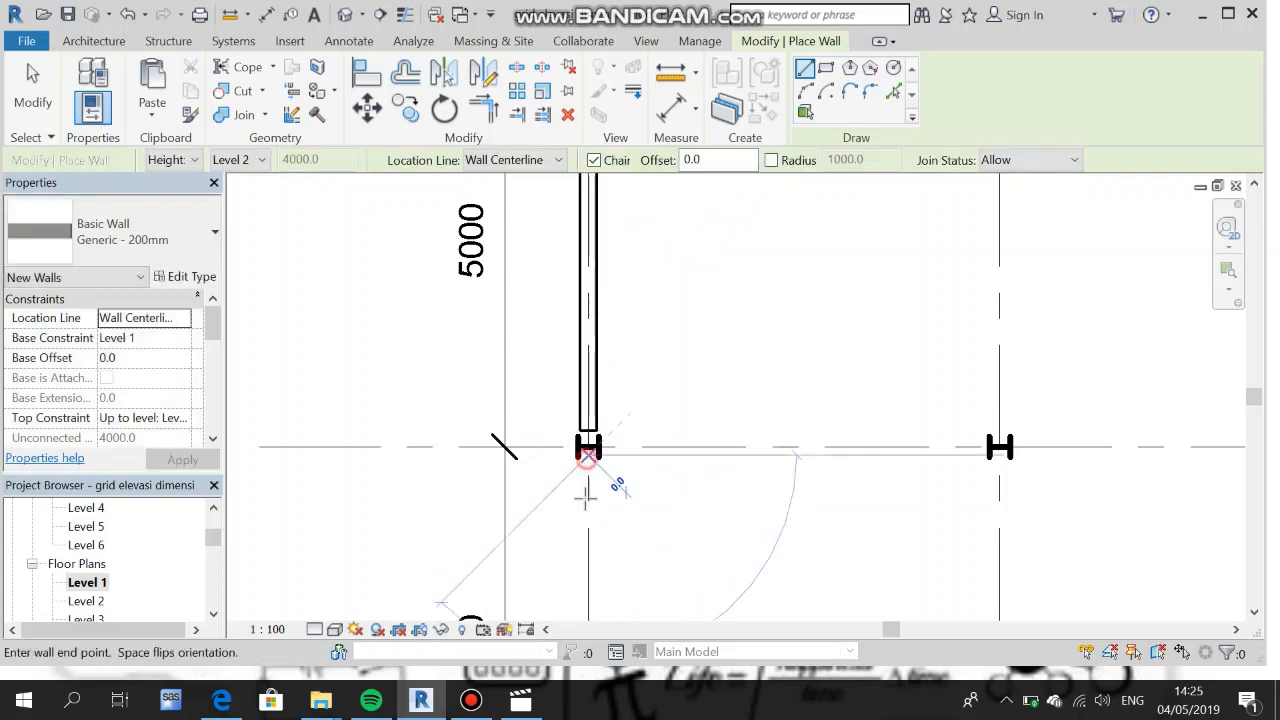
scroll(562, 578, down, 1)
middle_drag(611, 527, 640, 406)
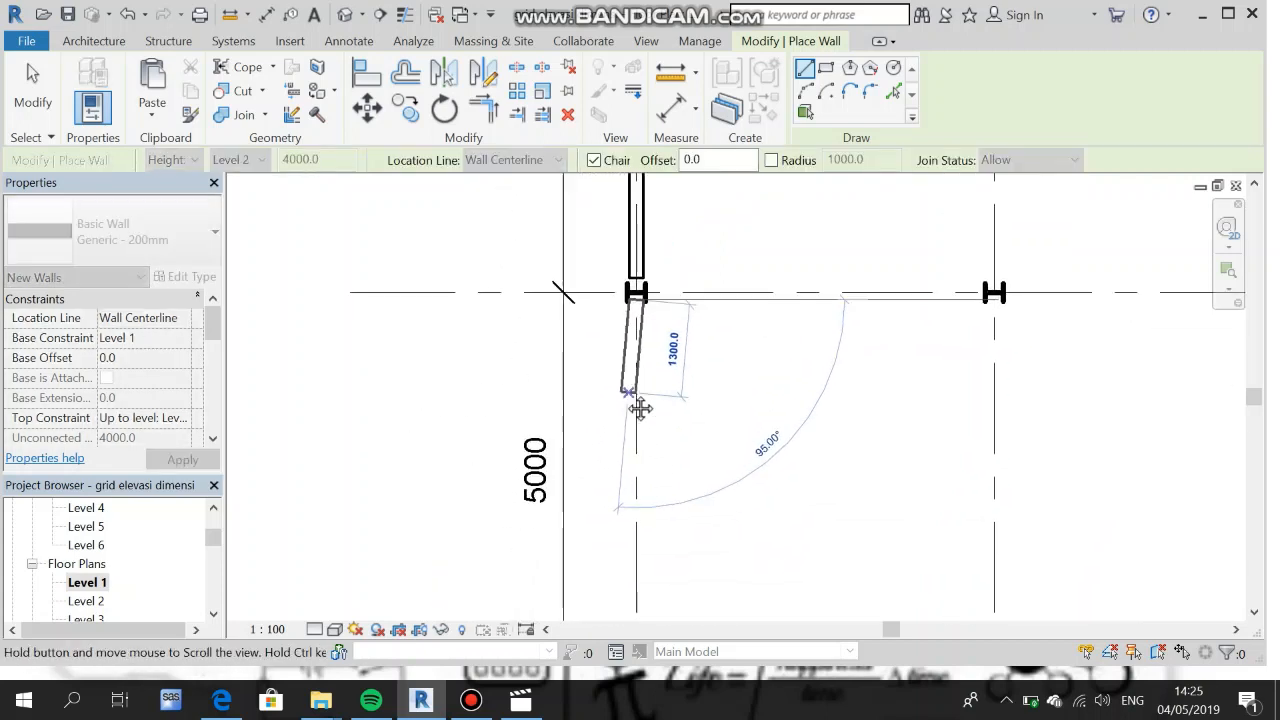
middle_drag(645, 510, 667, 334)
scroll(631, 435, up, 2)
scroll(647, 477, up, 1)
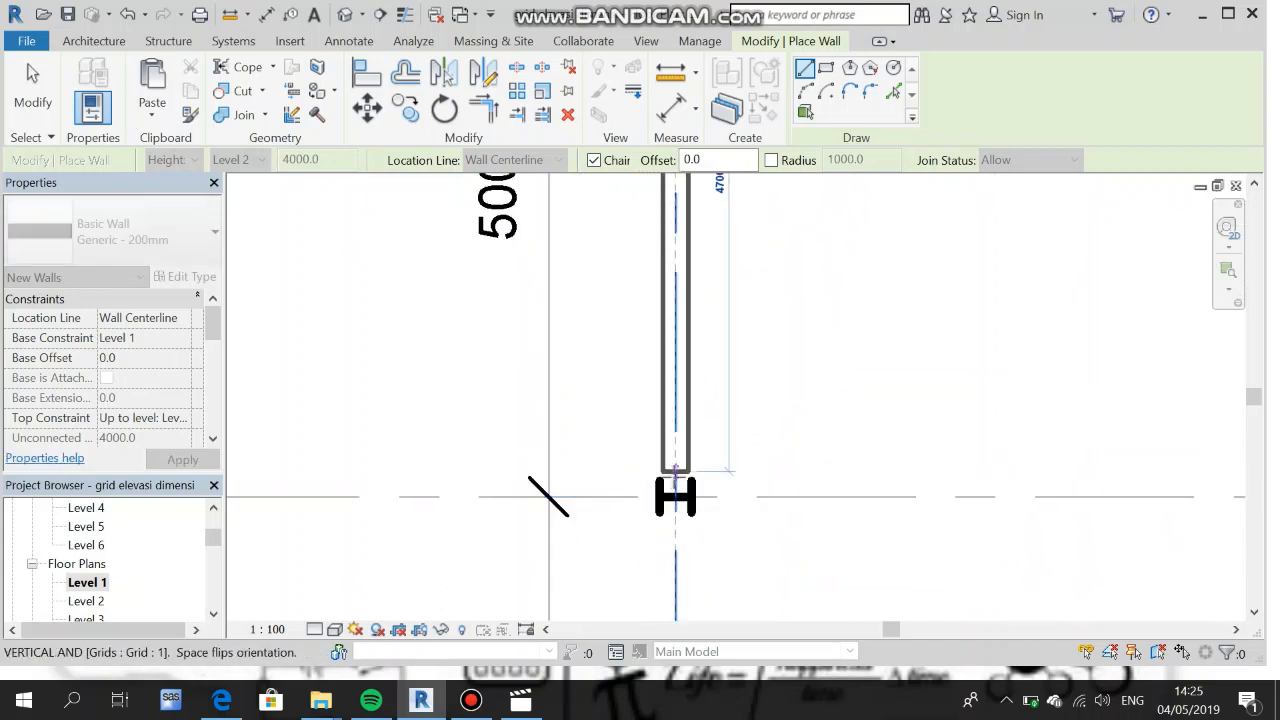
click(675, 470)
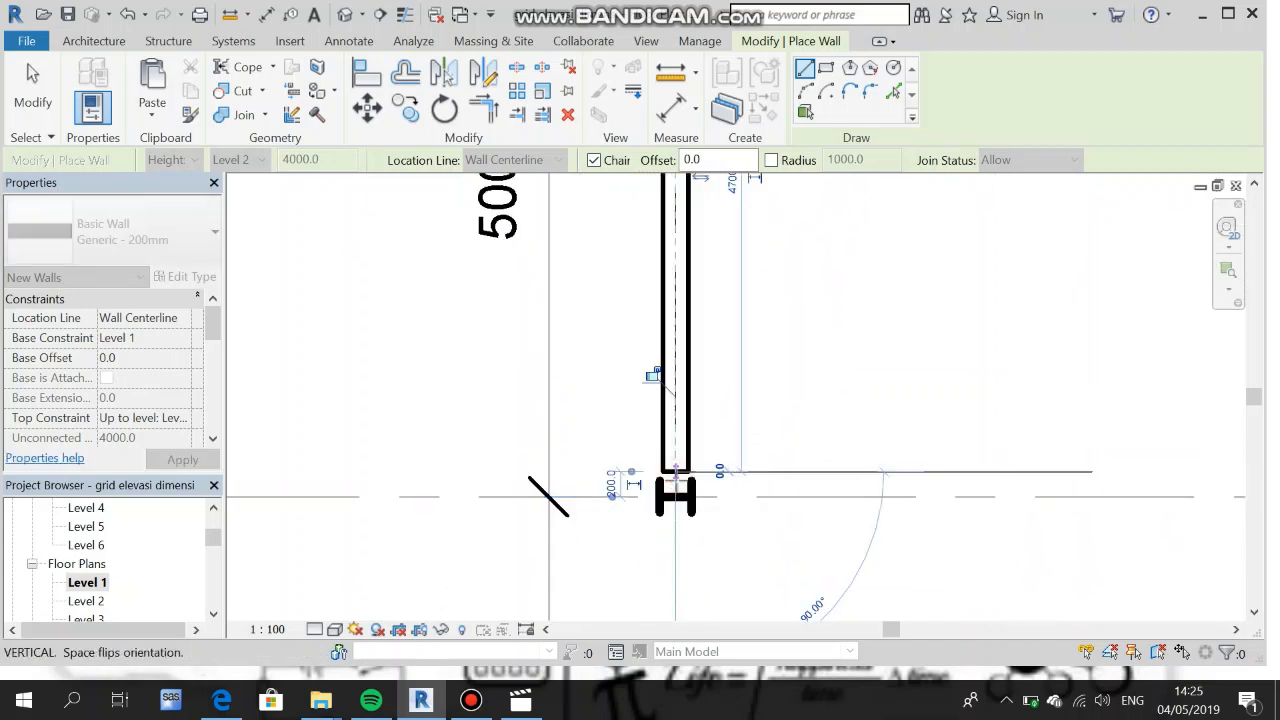
- Draw a wall about 4600 mm long down grid 1 in the 5000 mm bay directly above the 5500 mm bay
middle_drag(672, 534, 700, 388)
scroll(698, 364, down, 1)
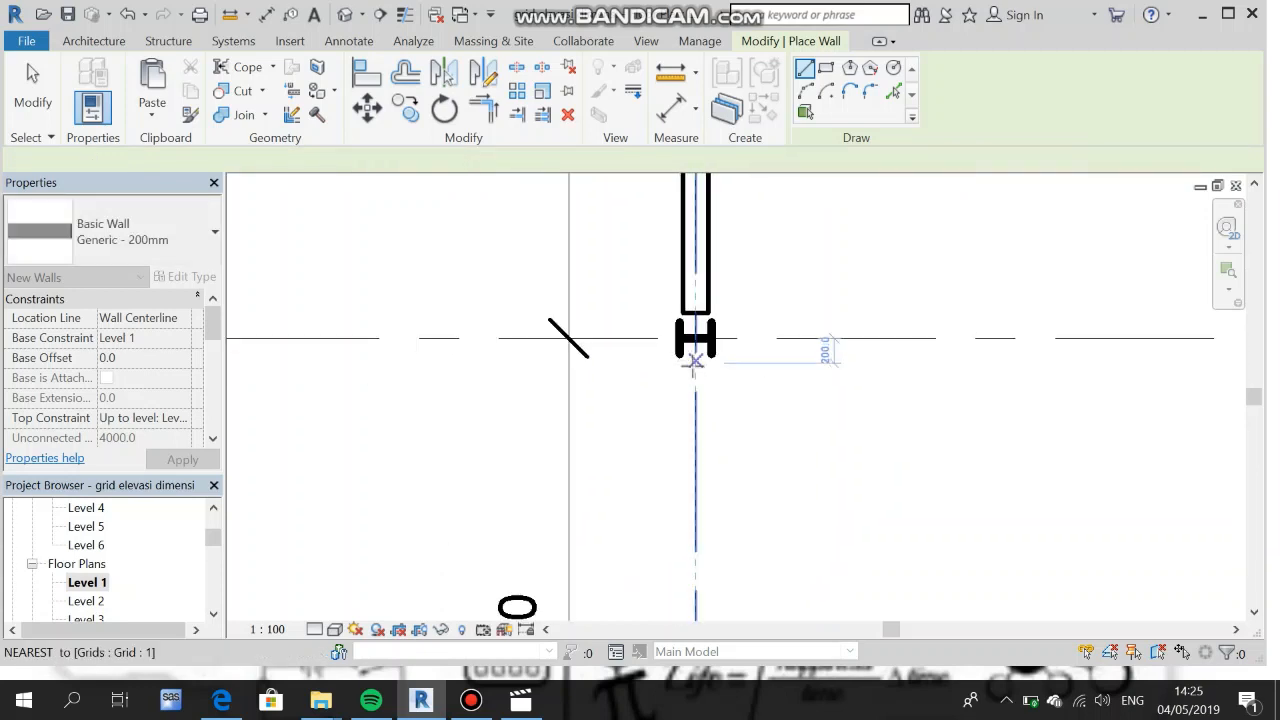
click(696, 360)
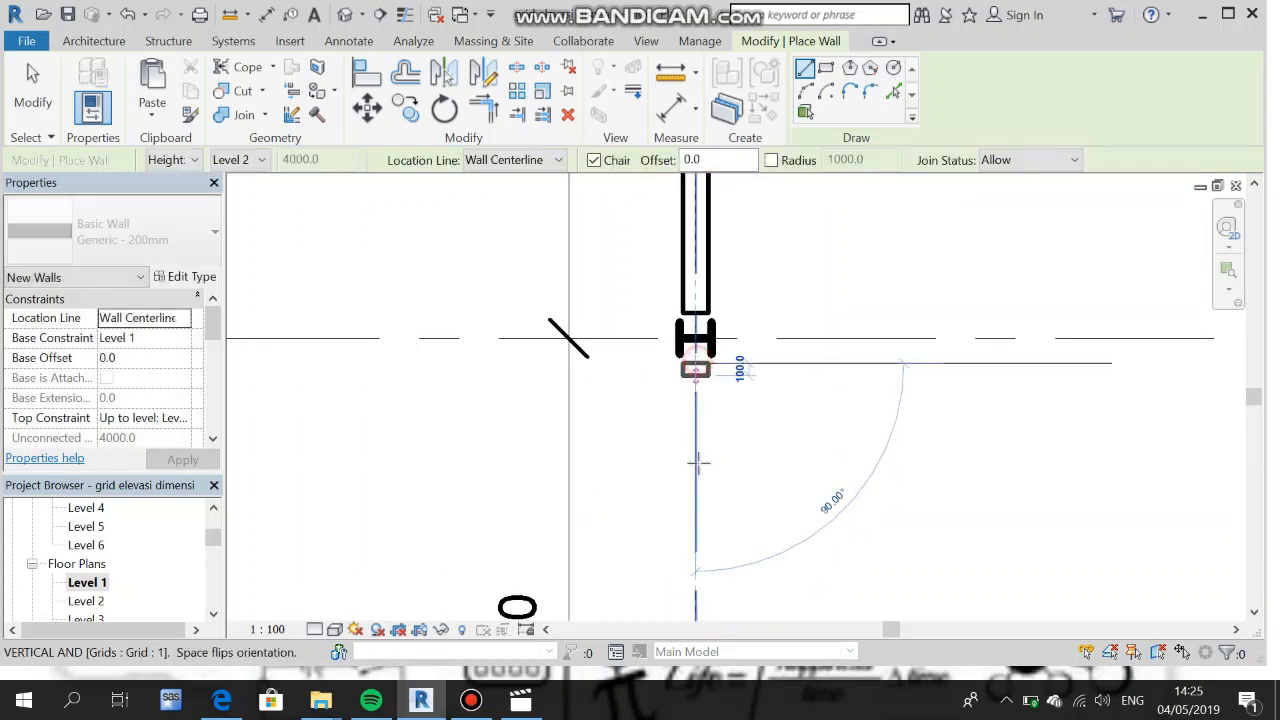
middle_drag(694, 563, 729, 300)
scroll(687, 463, down, 1)
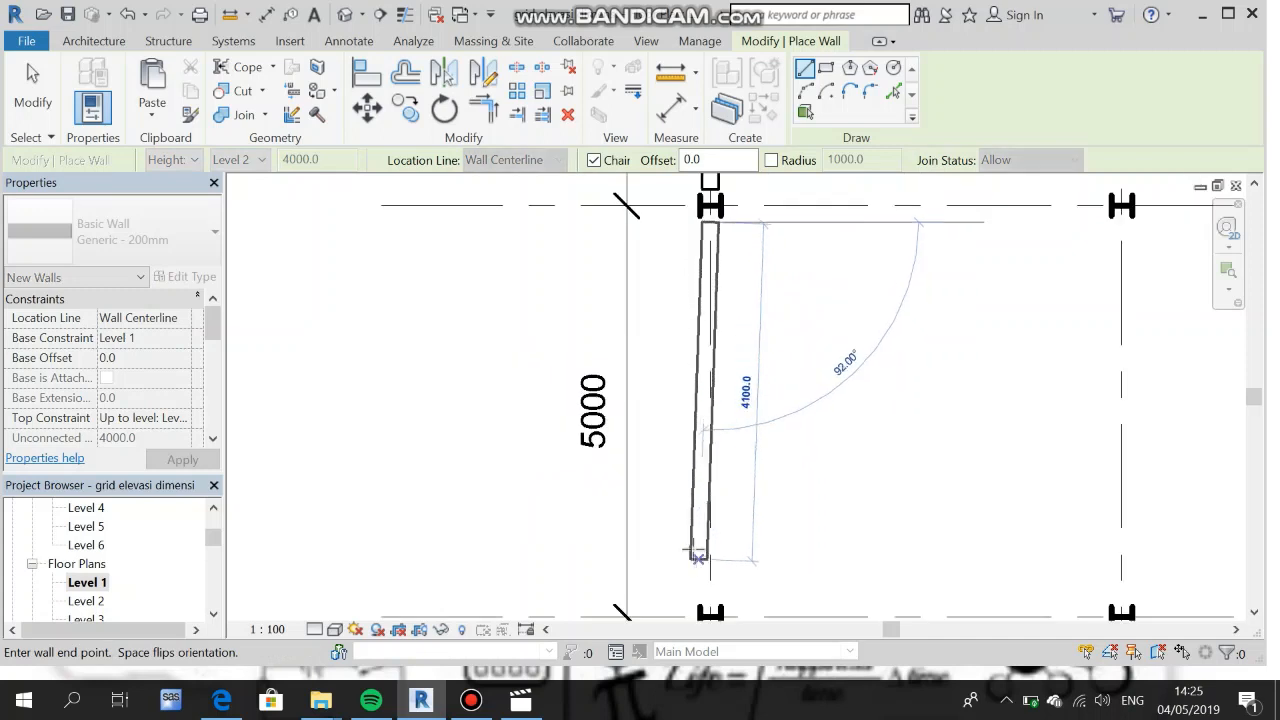
middle_drag(709, 563, 737, 434)
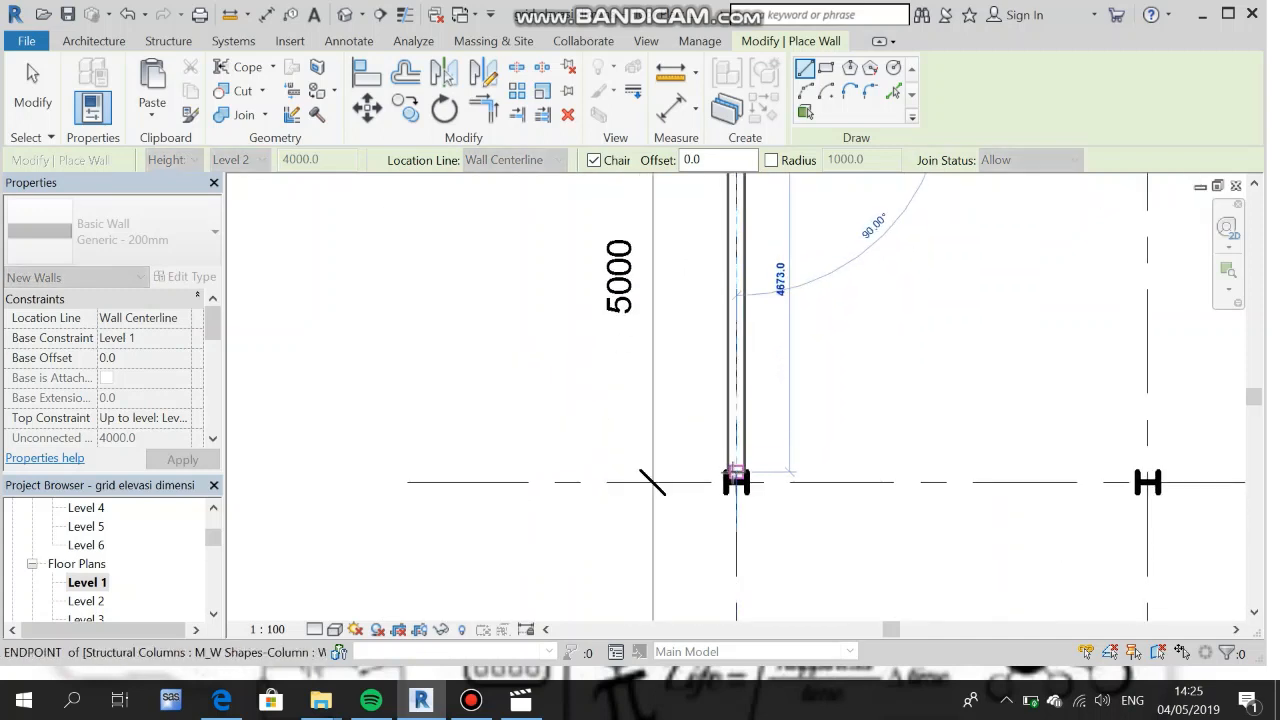
click(735, 466)
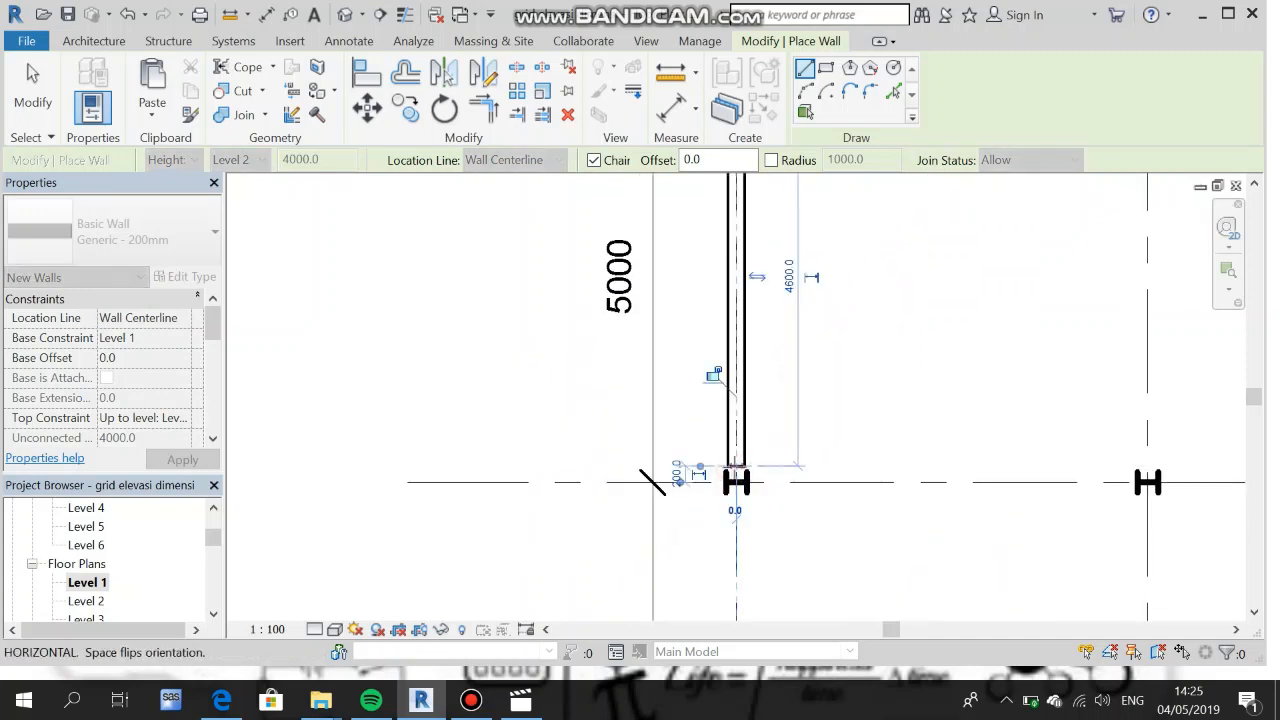
key(Escape)
key(Escape)
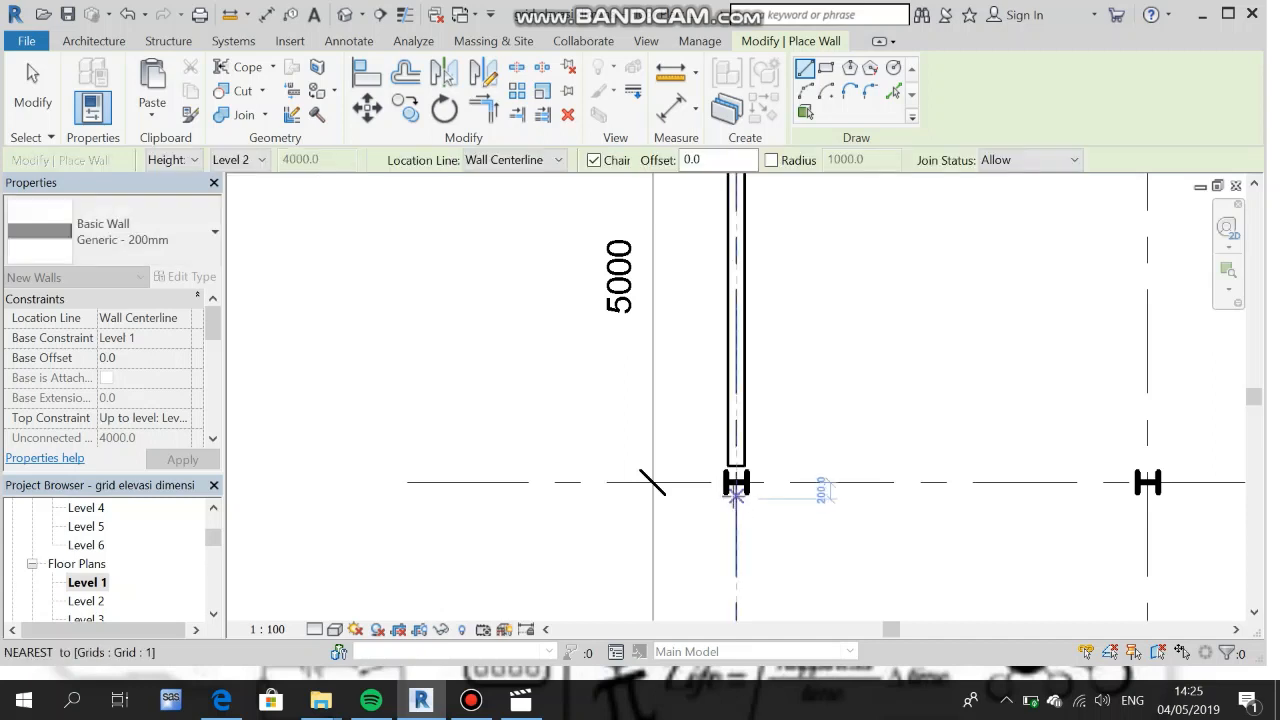
- Draw a wall about 5100 mm long down grid 1 between the columns of the 5500 mm bay
click(736, 497)
middle_drag(733, 569, 790, 317)
middle_drag(792, 362, 770, 434)
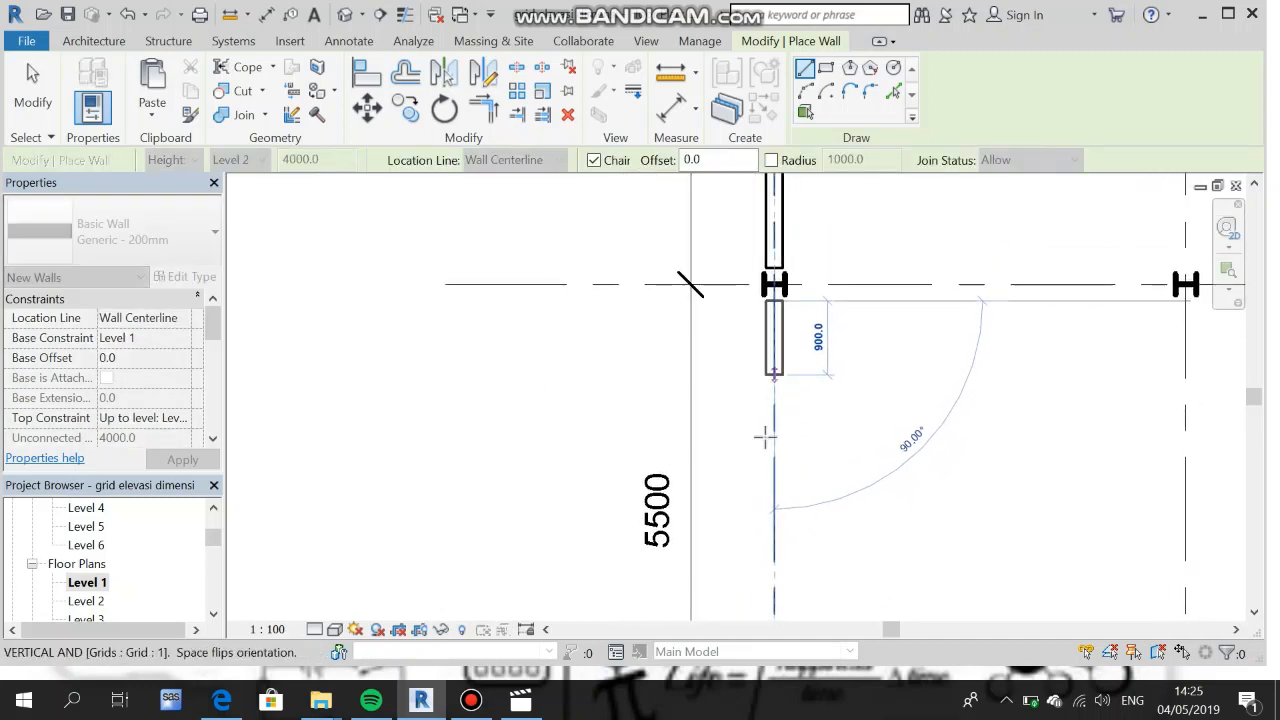
middle_drag(803, 583, 777, 397)
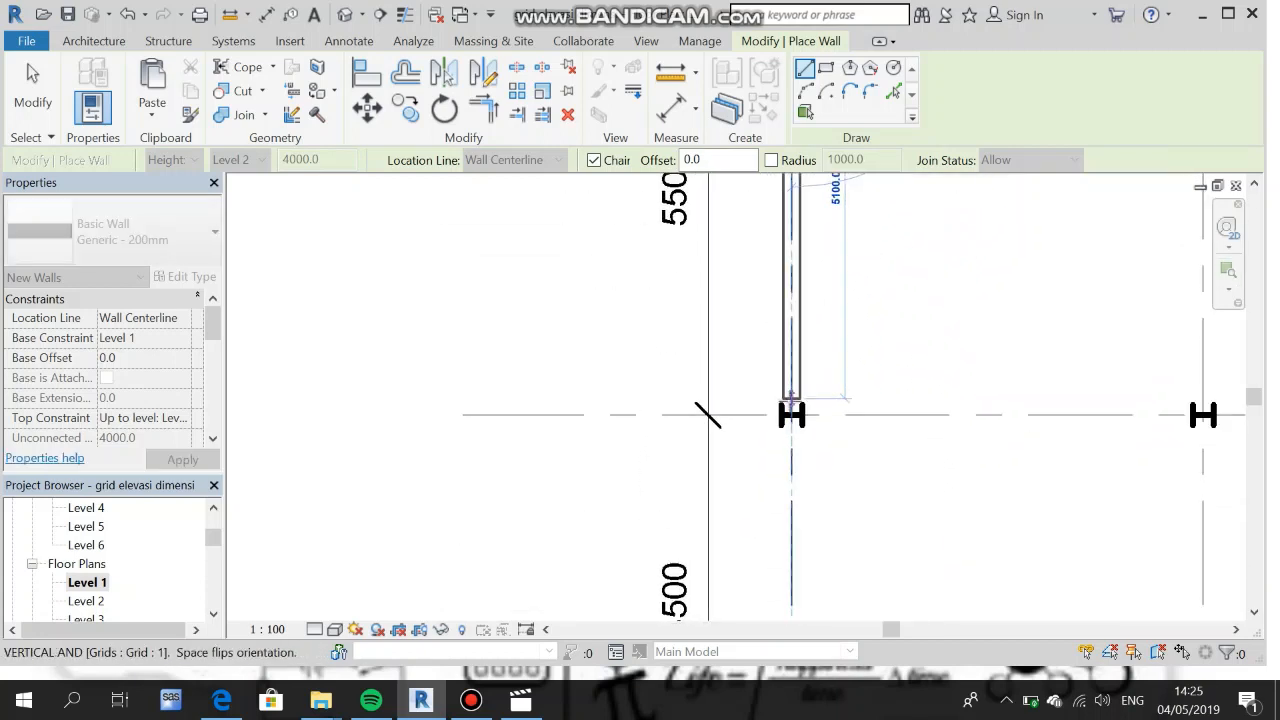
click(791, 398)
key(Escape)
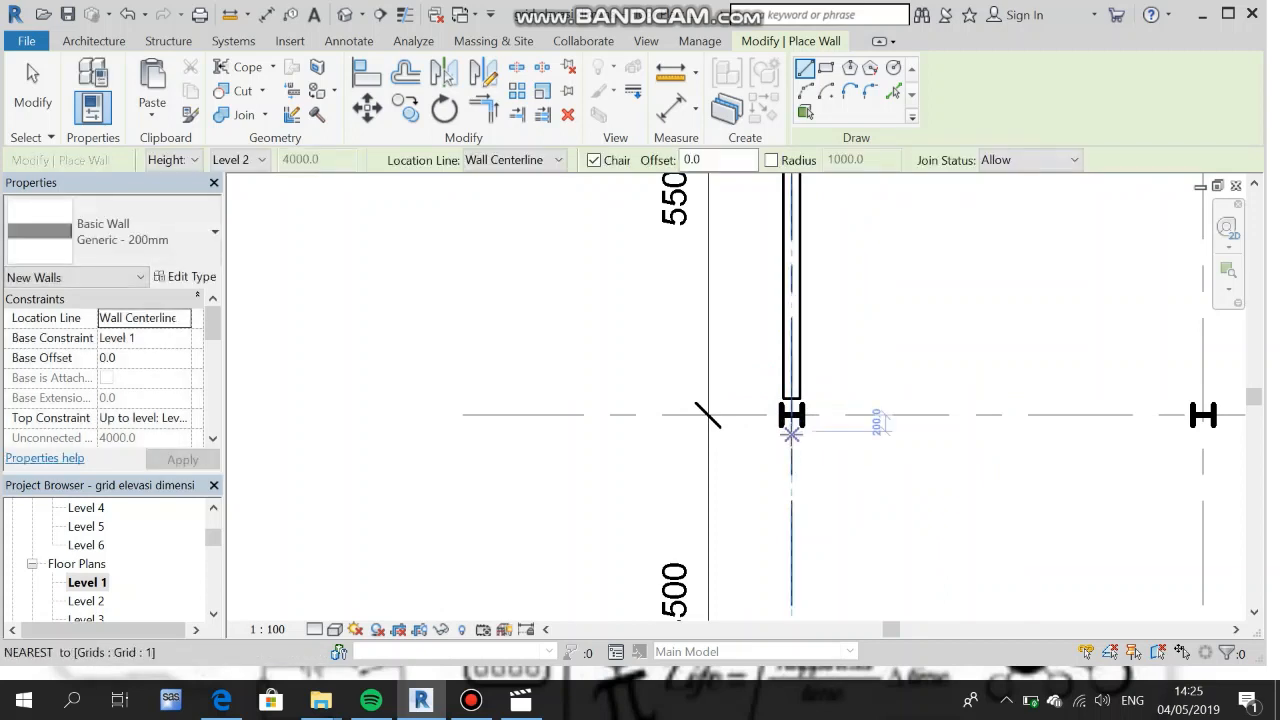
- Draw a wall down grid 1 between the columns of the 4500 mm bay, ending at the grid 12 column
click(791, 432)
middle_drag(817, 434, 835, 240)
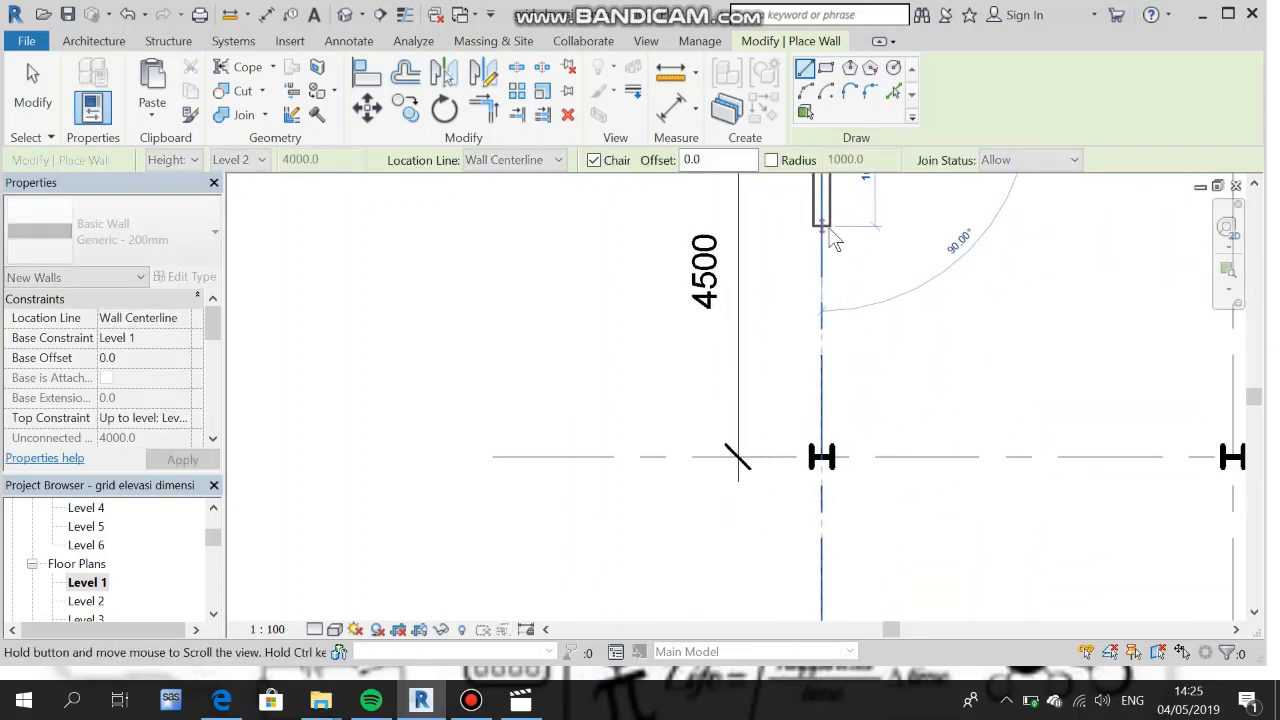
click(821, 440)
key(Escape)
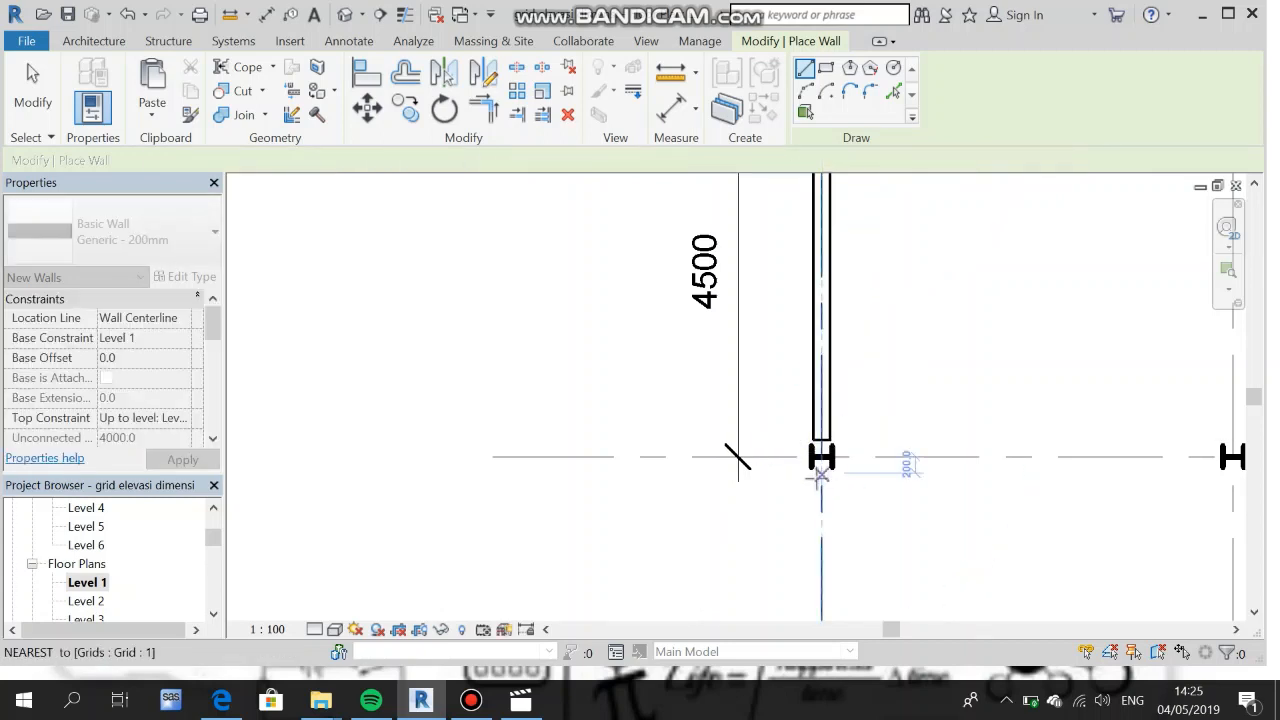
click(821, 481)
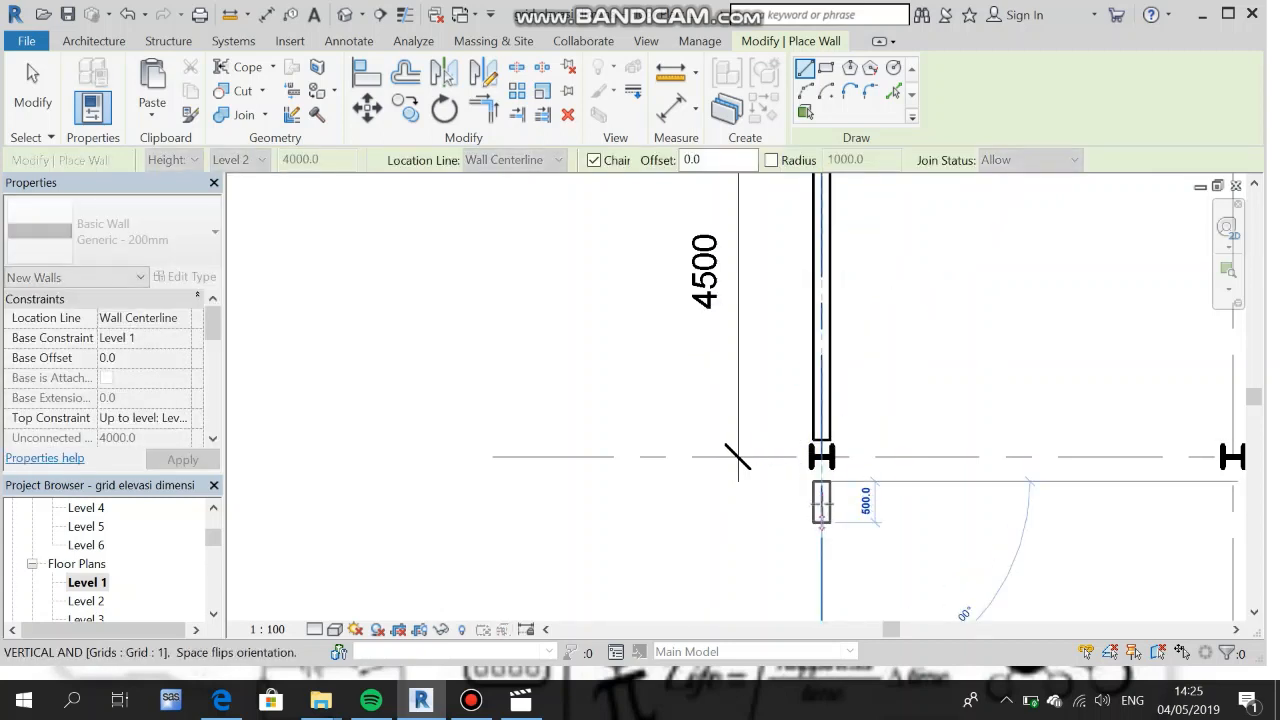
scroll(822, 492, down, 2)
middle_drag(853, 490, 832, 361)
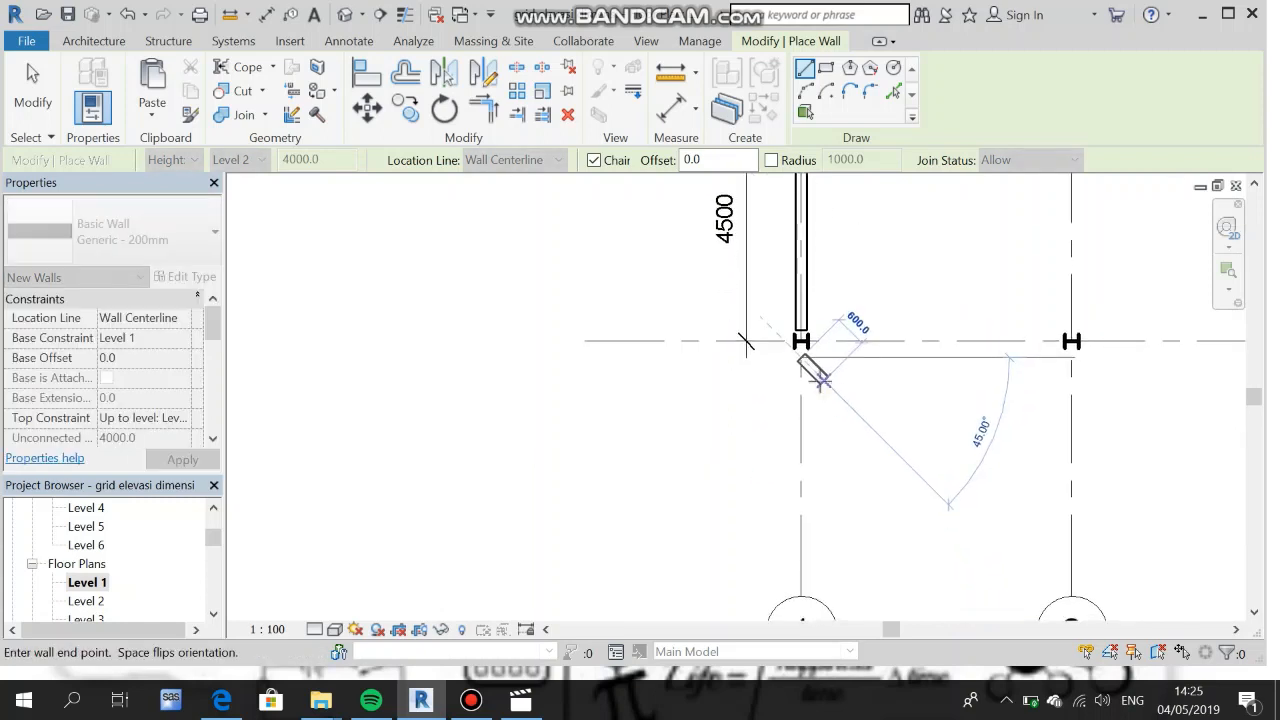
scroll(820, 378, down, 1)
key(Escape)
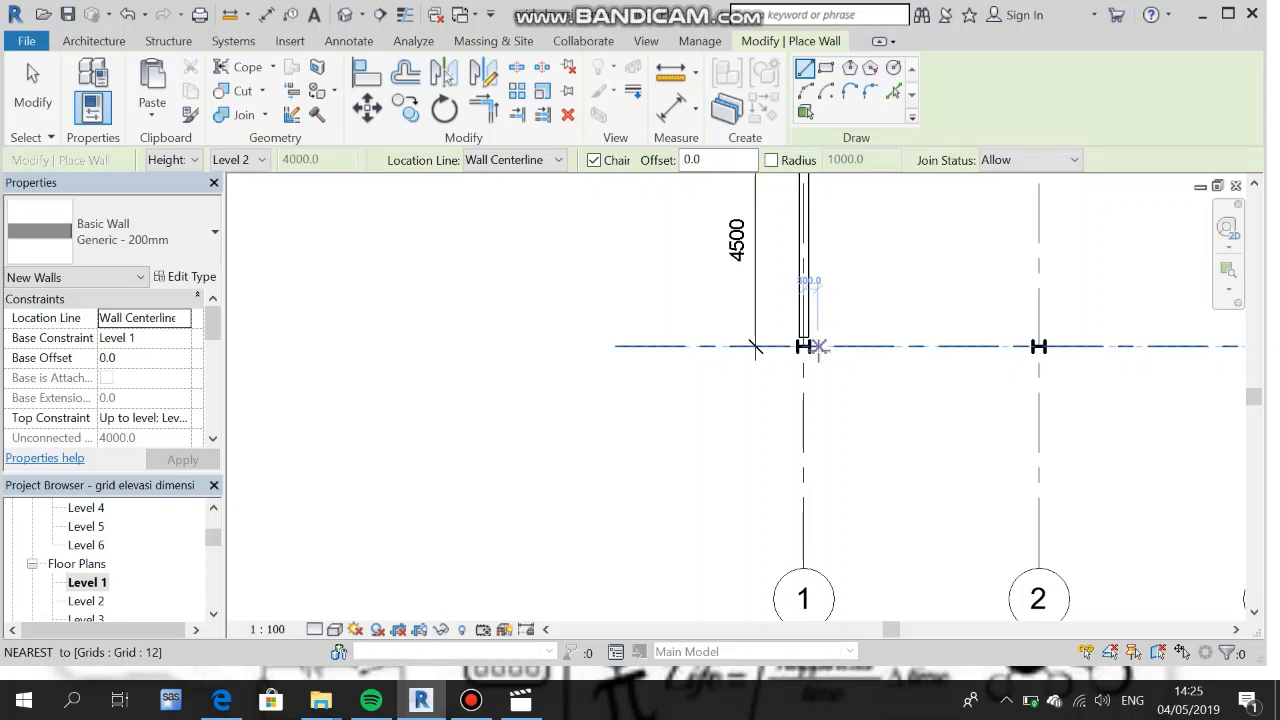
- Draw two separate walls along grid 12, one between the columns at grids 1 and 2 and one between grids 2 and 3
click(818, 346)
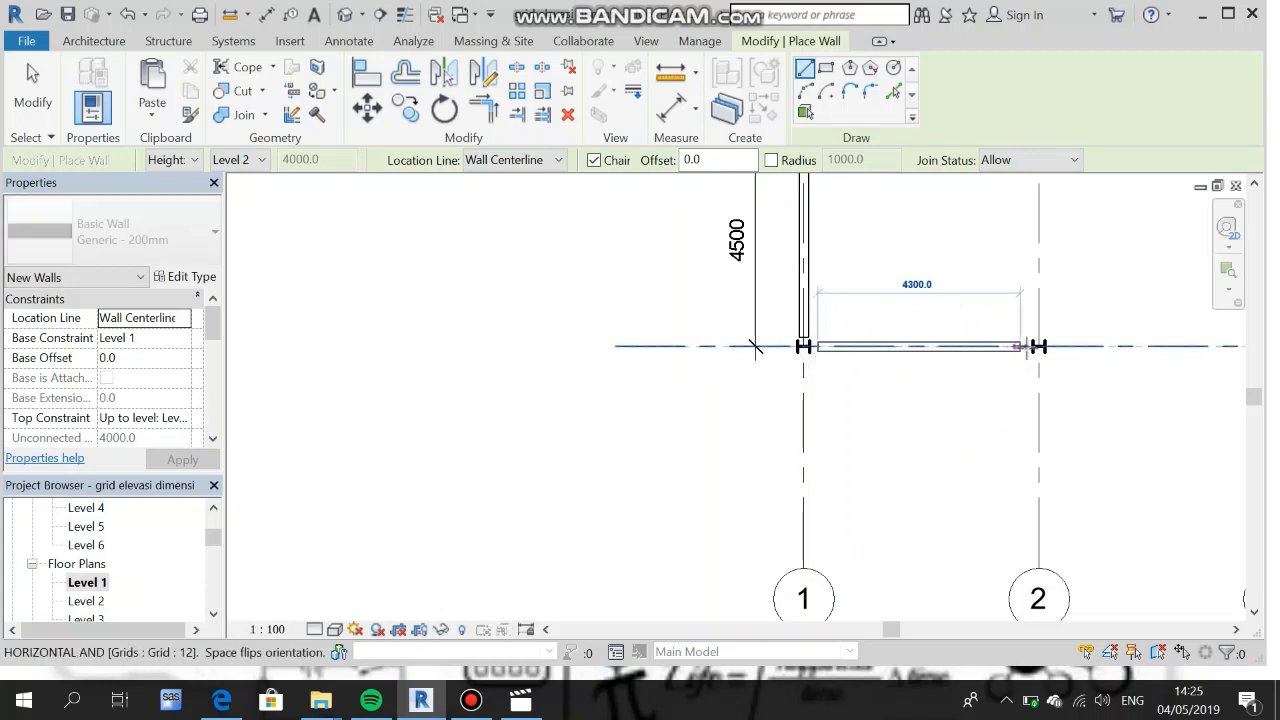
click(1030, 346)
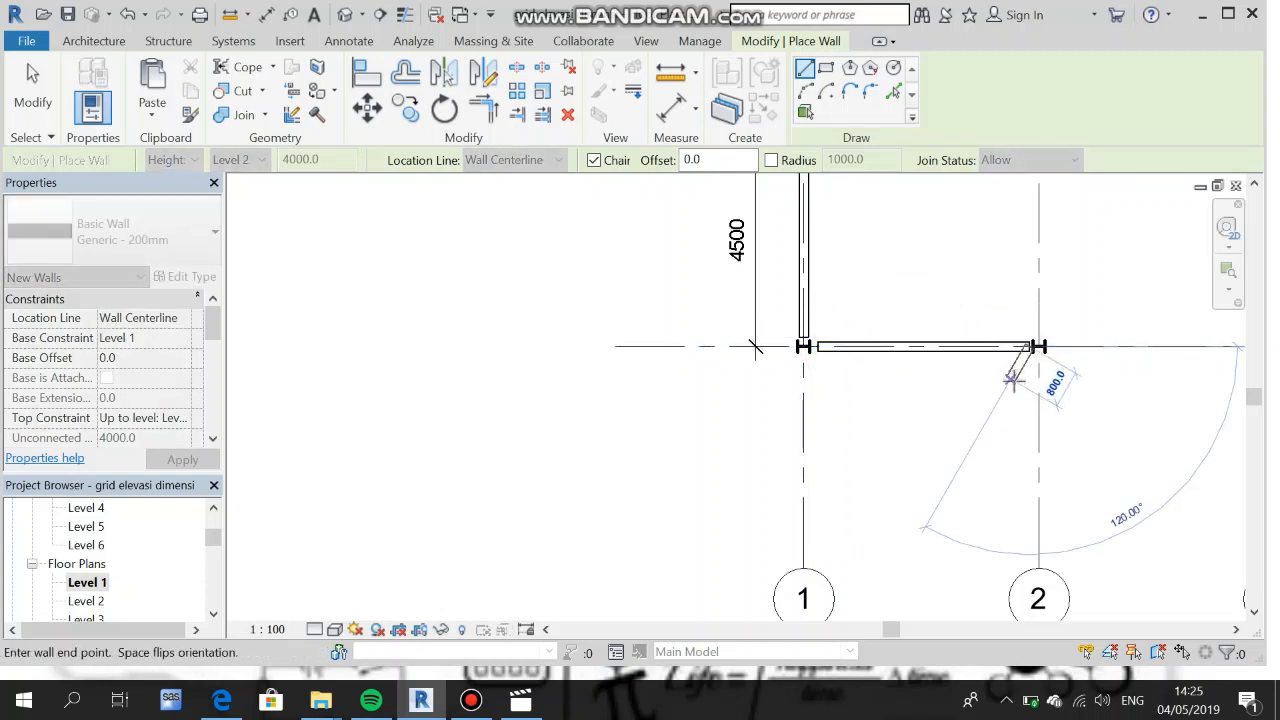
key(Escape)
middle_drag(1070, 374, 665, 458)
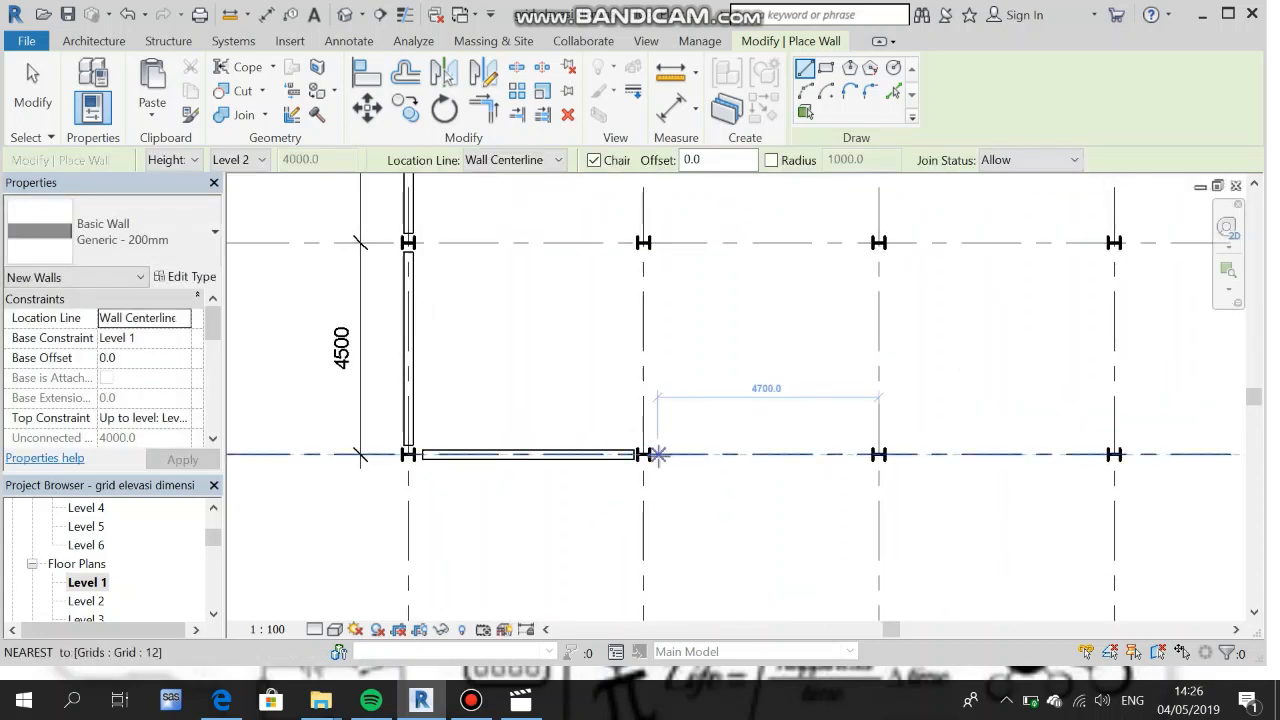
click(646, 455)
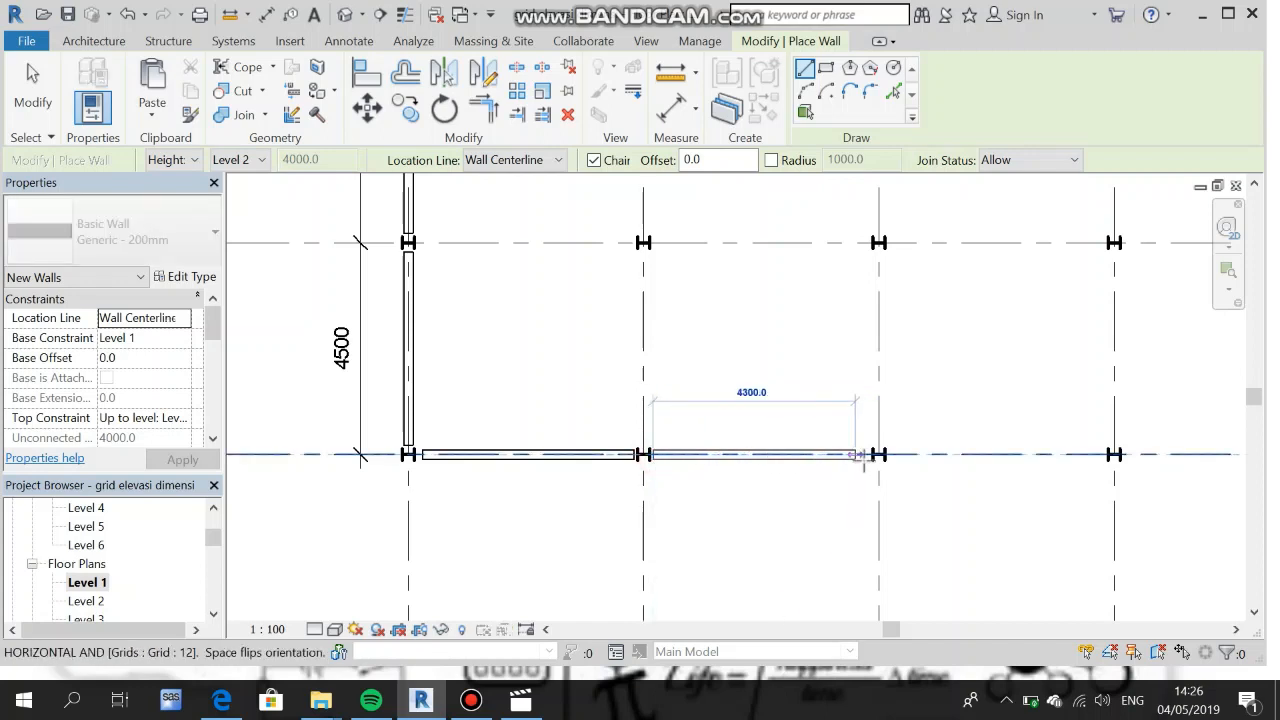
click(867, 459)
key(Escape)
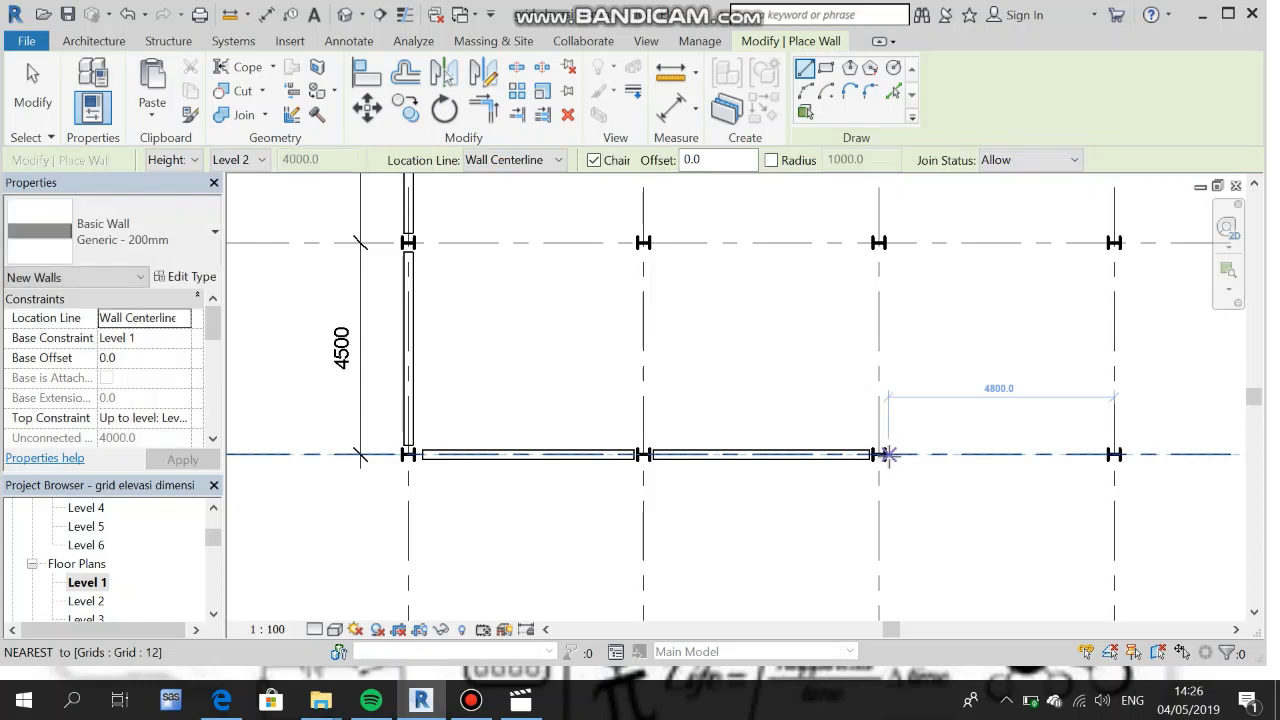
- Draw two separate walls along grid 12, one between the columns at grids 3 and 4 and one between grids 4 and 5
click(886, 454)
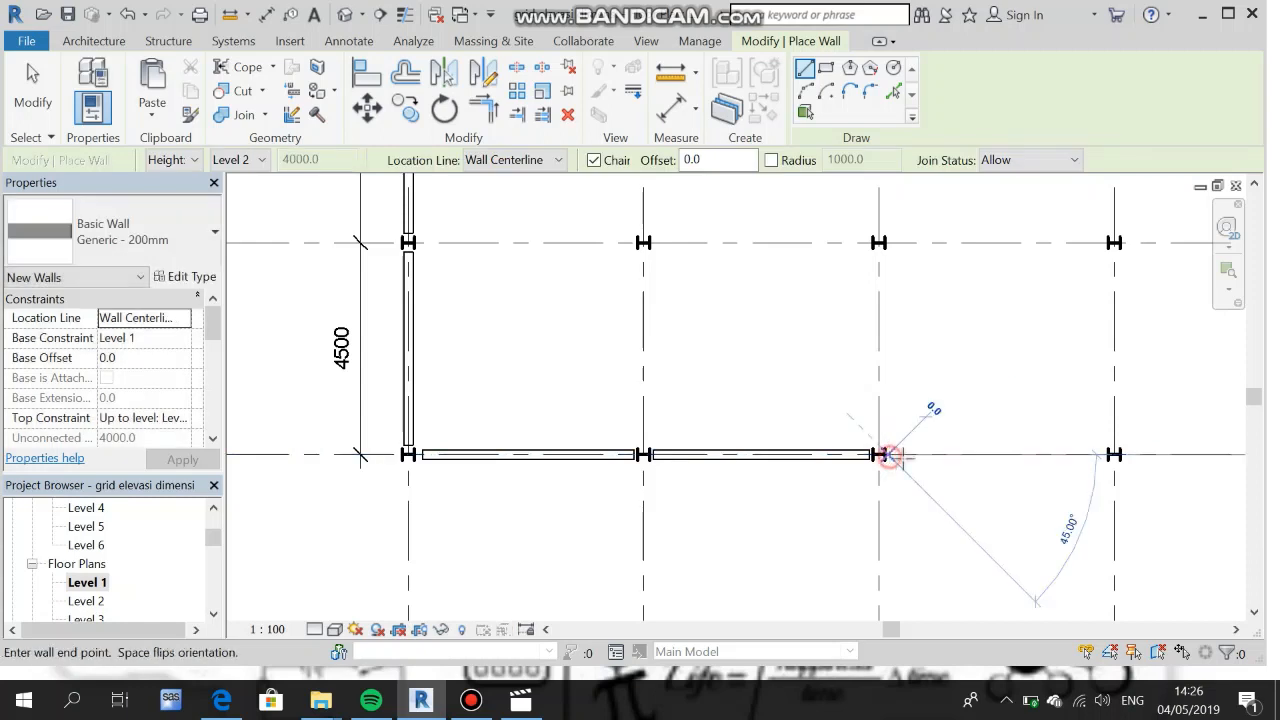
click(1104, 455)
middle_drag(1089, 512, 724, 477)
key(Escape)
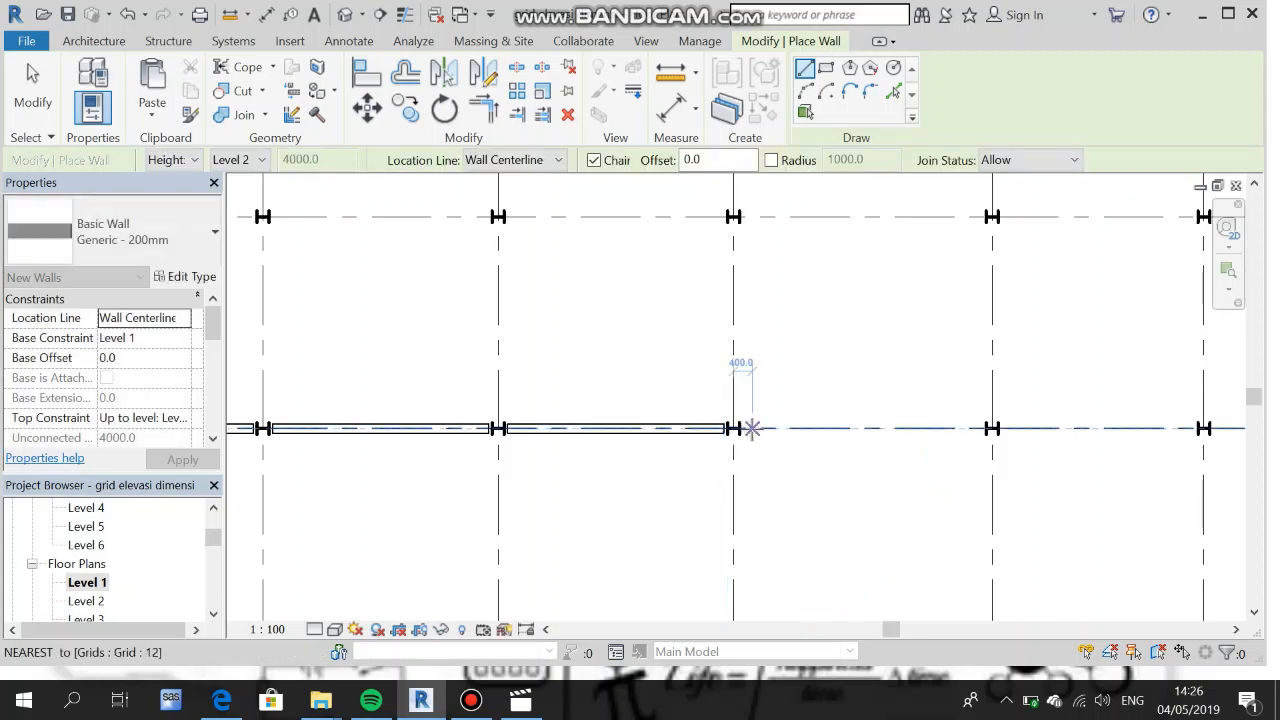
click(738, 428)
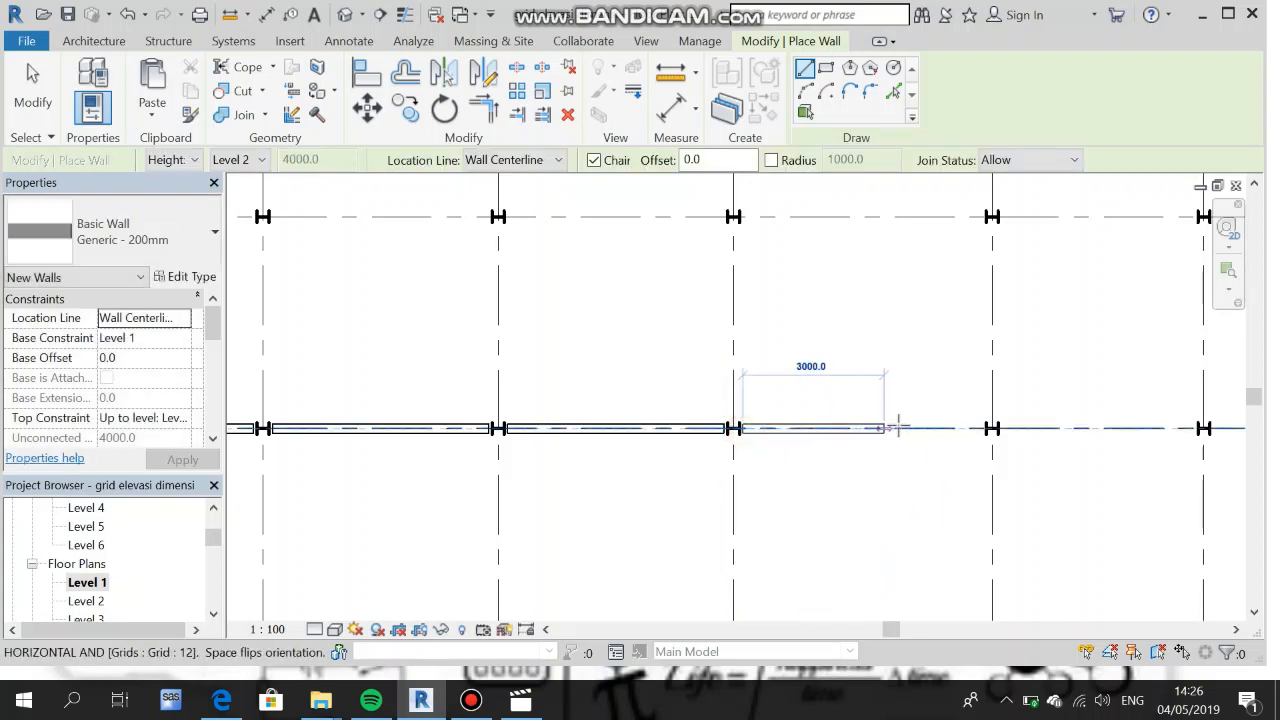
click(977, 428)
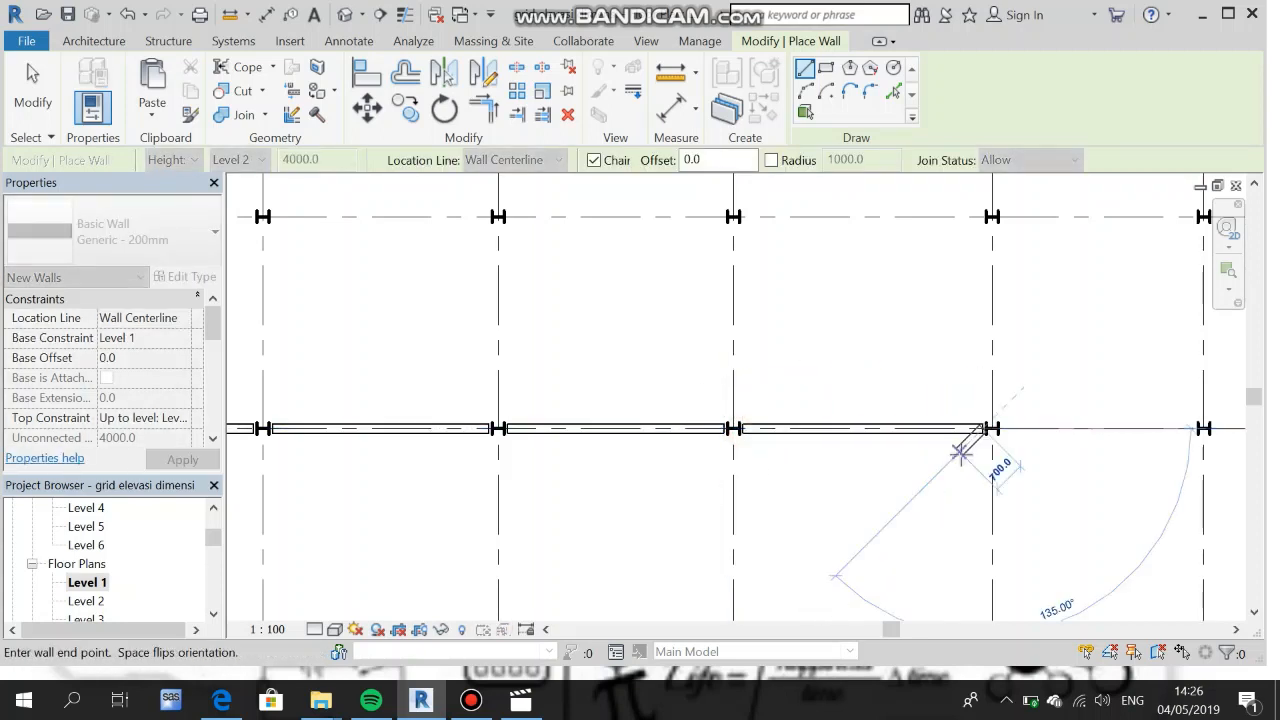
key(Escape)
- Draw a wall about 4100 mm long along grid 12 between the columns at grids 5 and 6
click(992, 428)
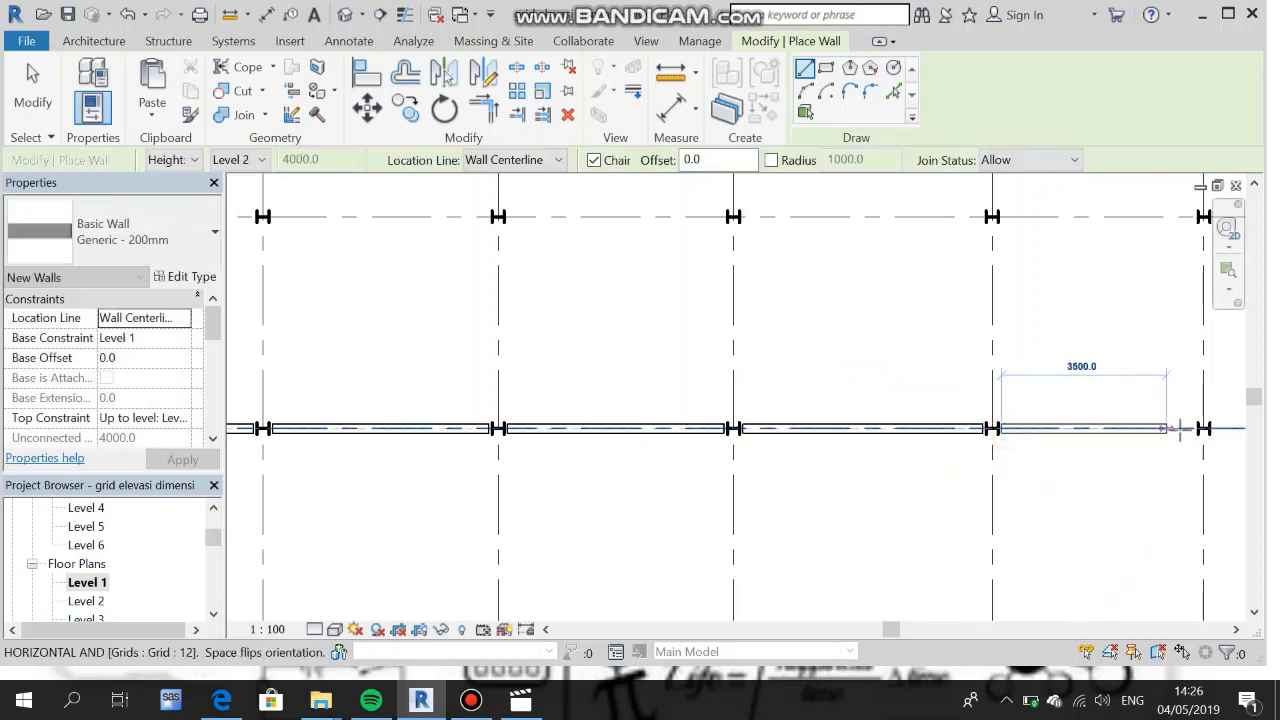
click(1196, 428)
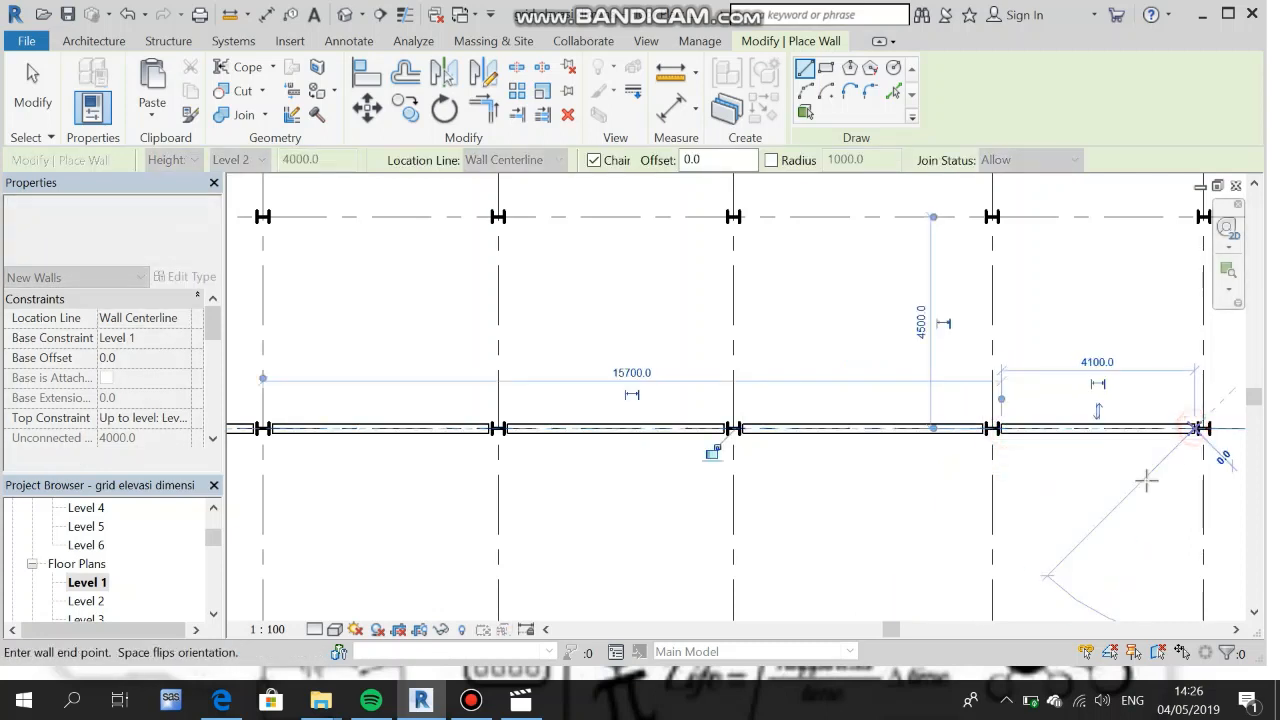
middle_drag(1143, 477, 834, 497)
key(Escape)
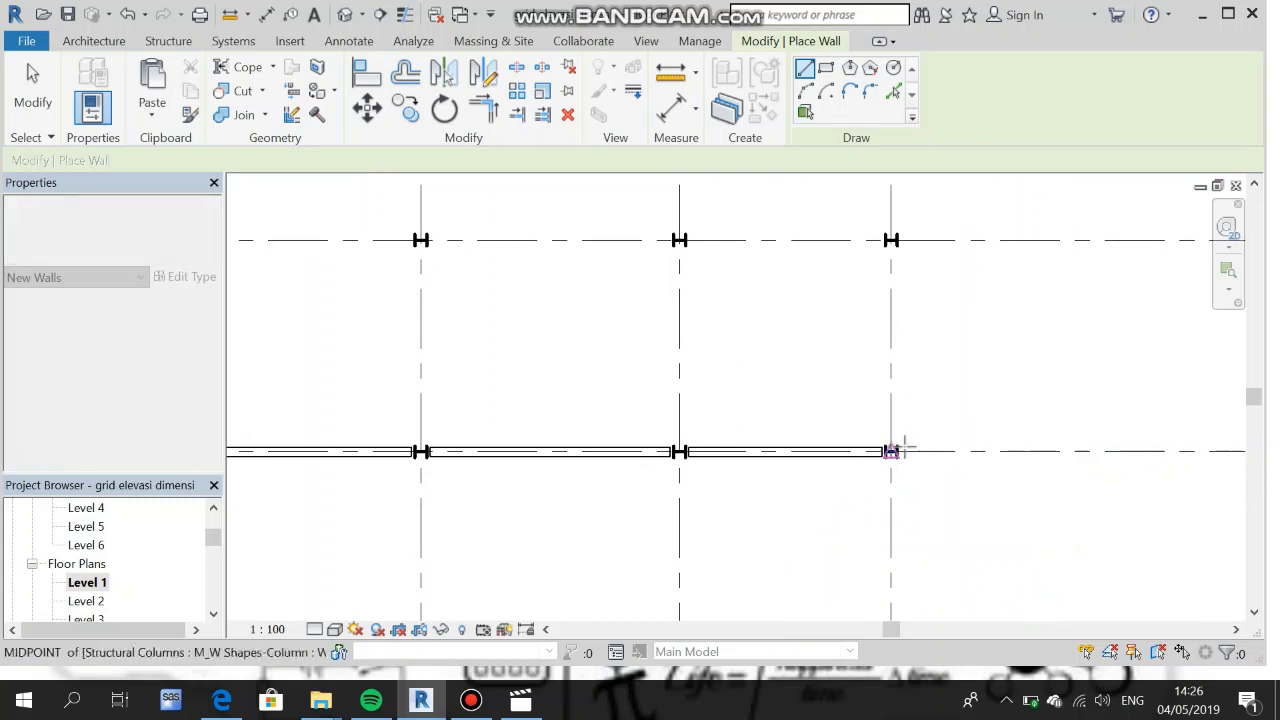
- Draw a wall up grid 6 from the grid 12 column to the grid 11 column
click(890, 441)
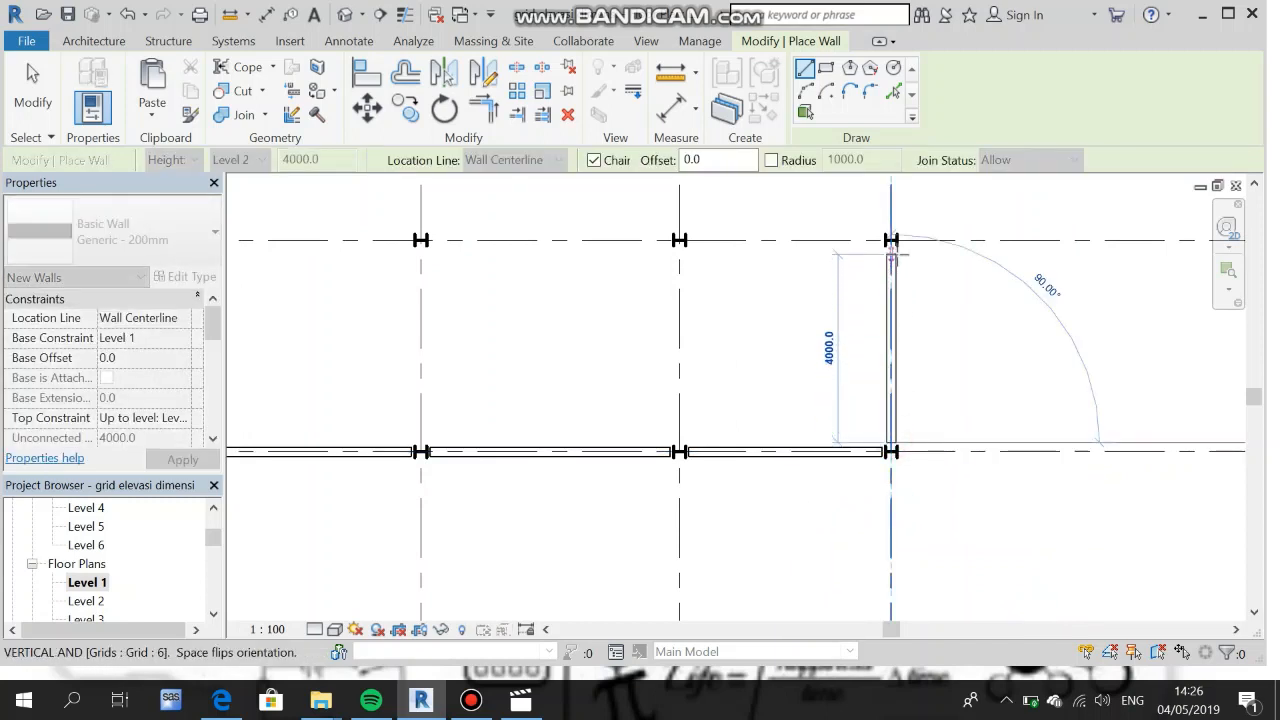
click(893, 250)
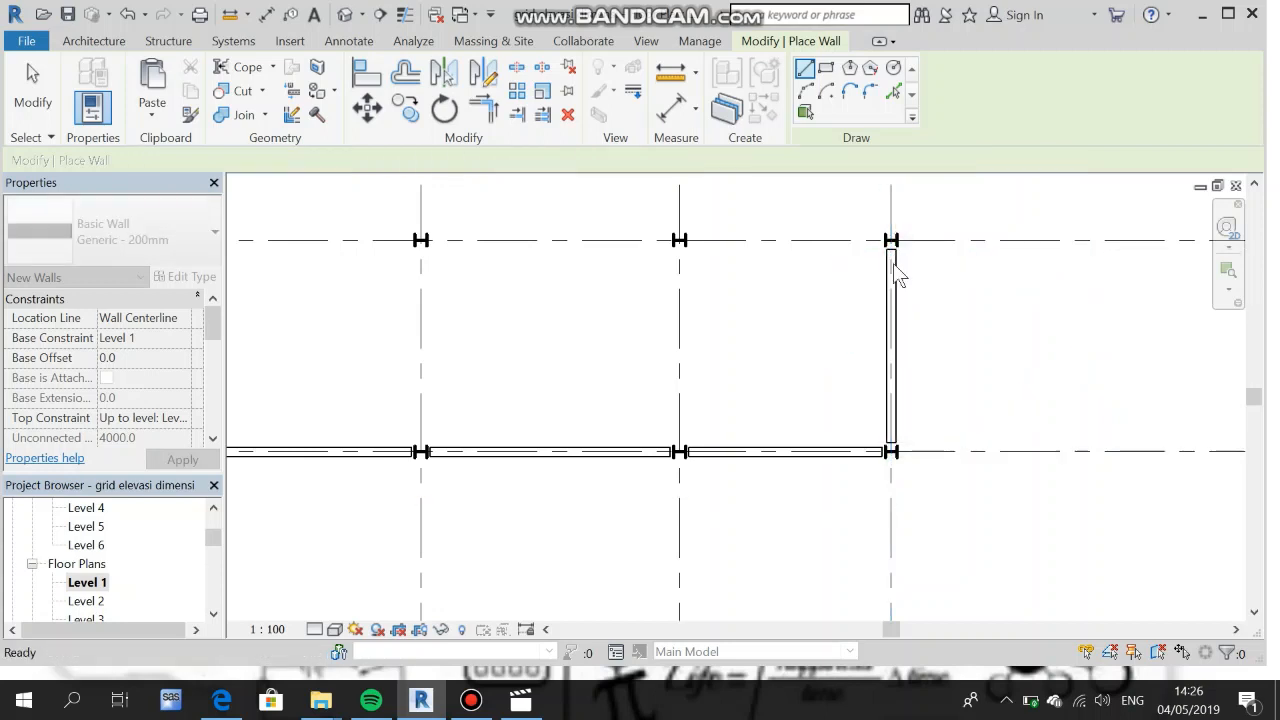
- Draw a wall up grid 6 from the grid 11 column to the grid 10 column and end the wall chain
scroll(900, 240, down, 2)
middle_drag(918, 241, 898, 449)
scroll(868, 432, up, 2)
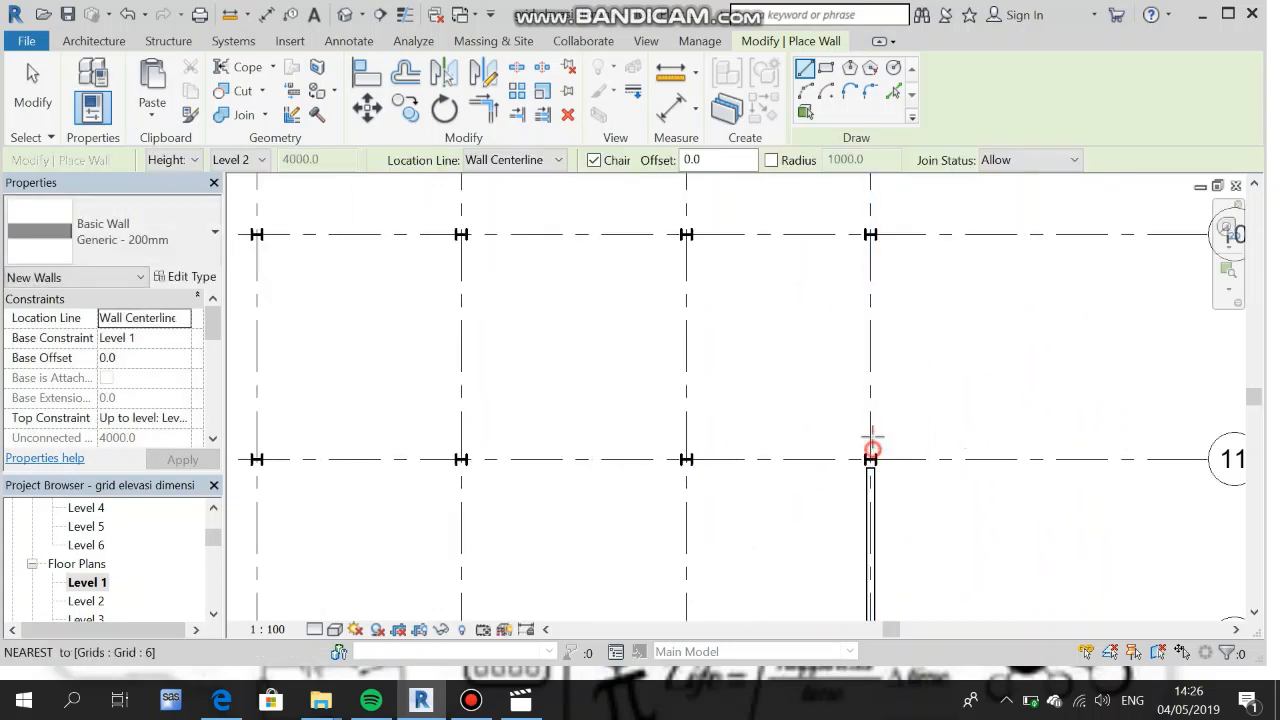
click(872, 452)
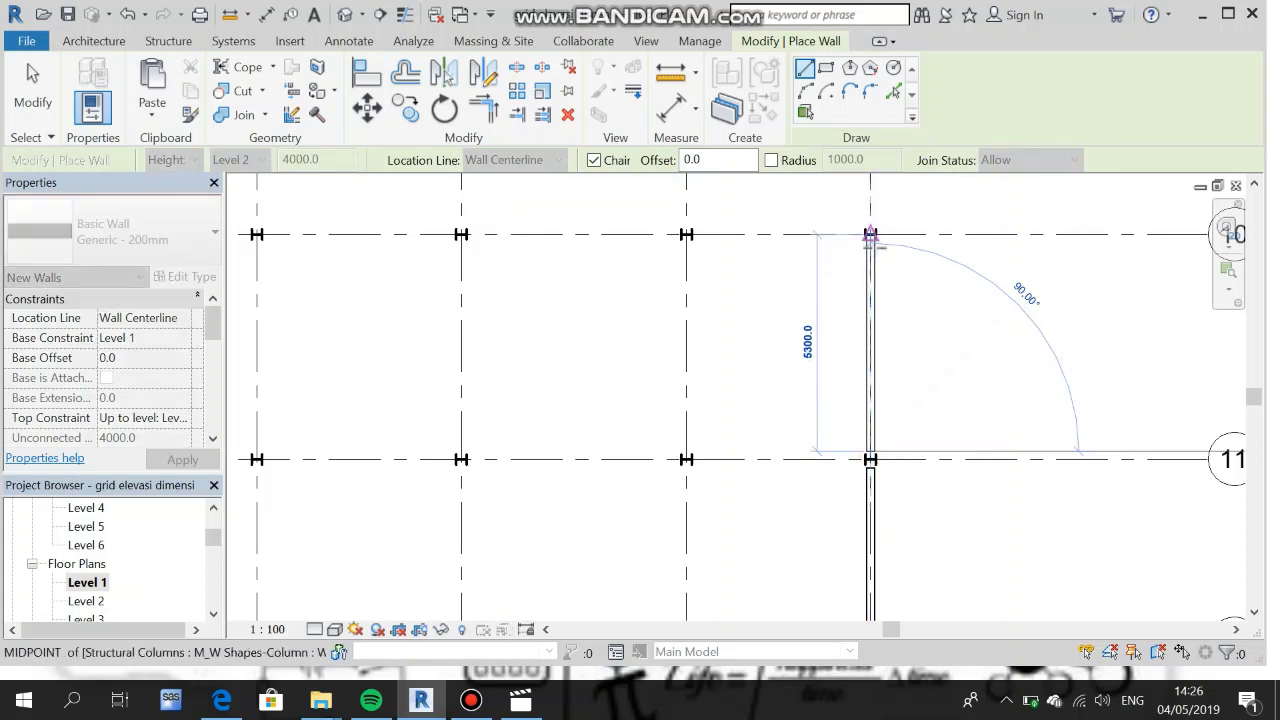
click(872, 243)
key(Escape)
key(Escape)
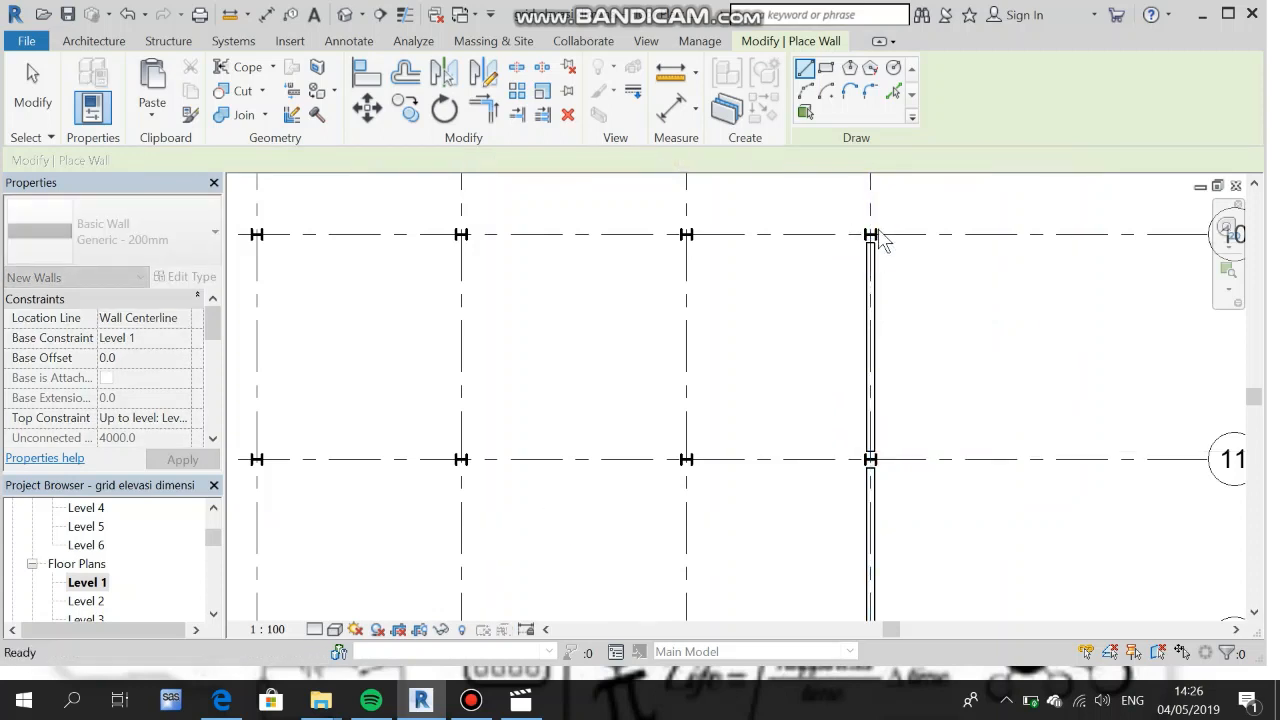
- Draw a wall about 4400 mm long up grid 6 from the grid 10 column to the grid 9 column
middle_drag(886, 240, 873, 511)
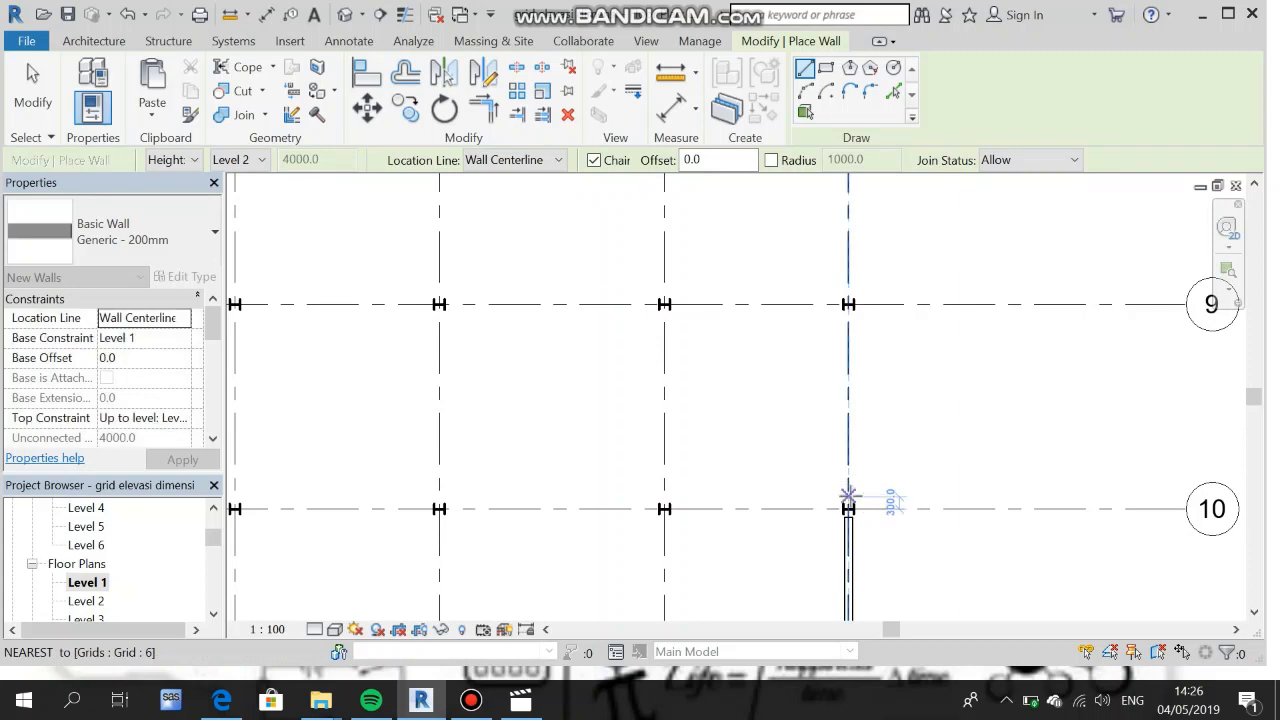
click(848, 495)
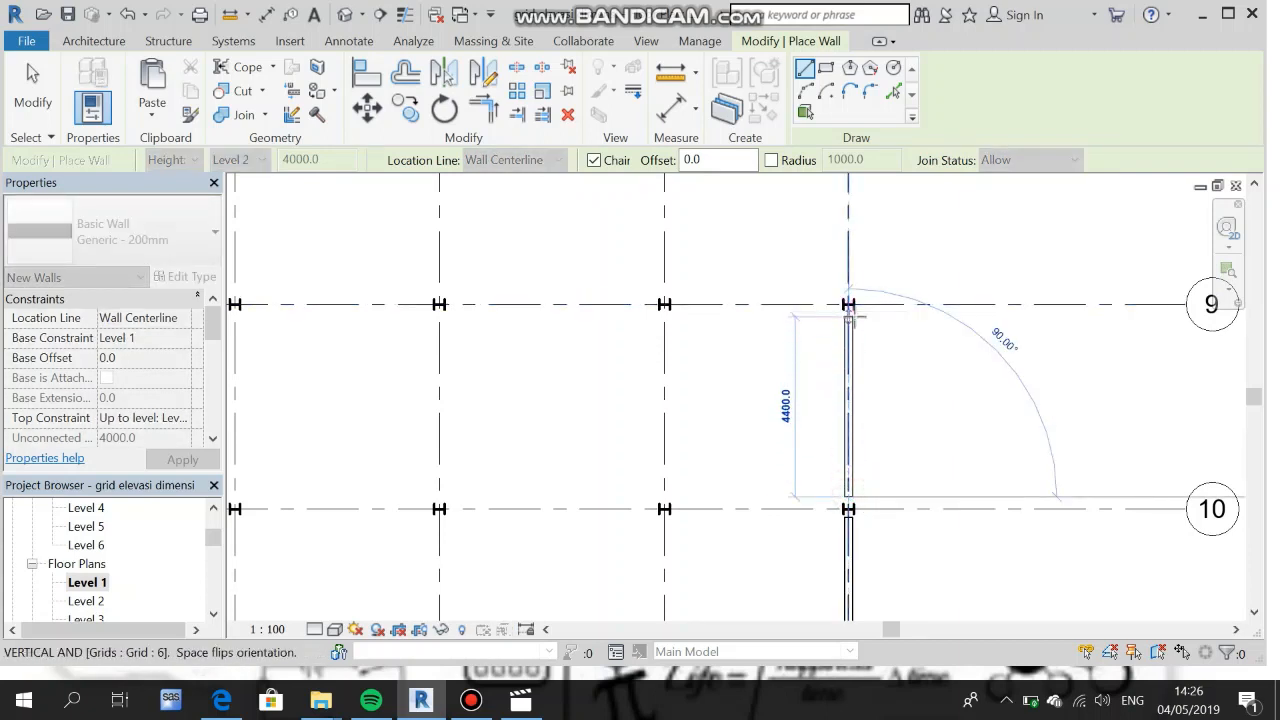
click(848, 316)
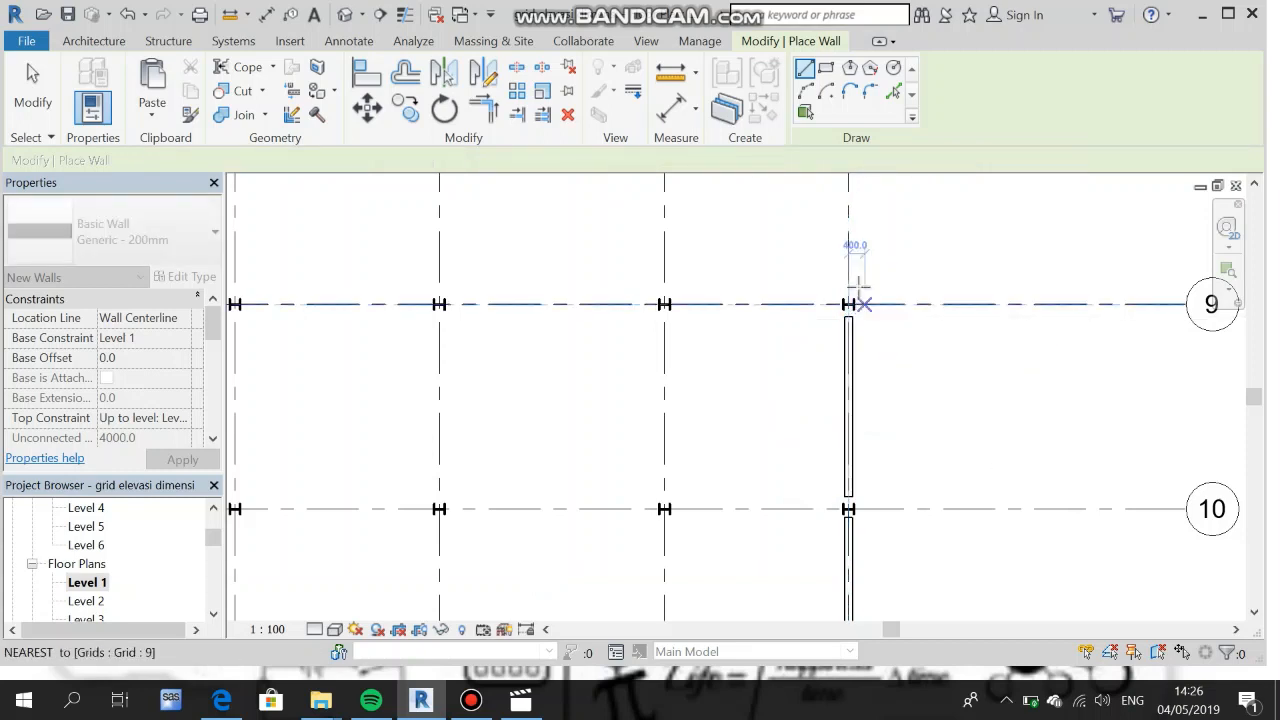
- Draw two separate walls up grid 6, one between the columns at grids 9 and 8 and one between grids 8 and 7
middle_drag(874, 345, 866, 475)
scroll(842, 420, up, 2)
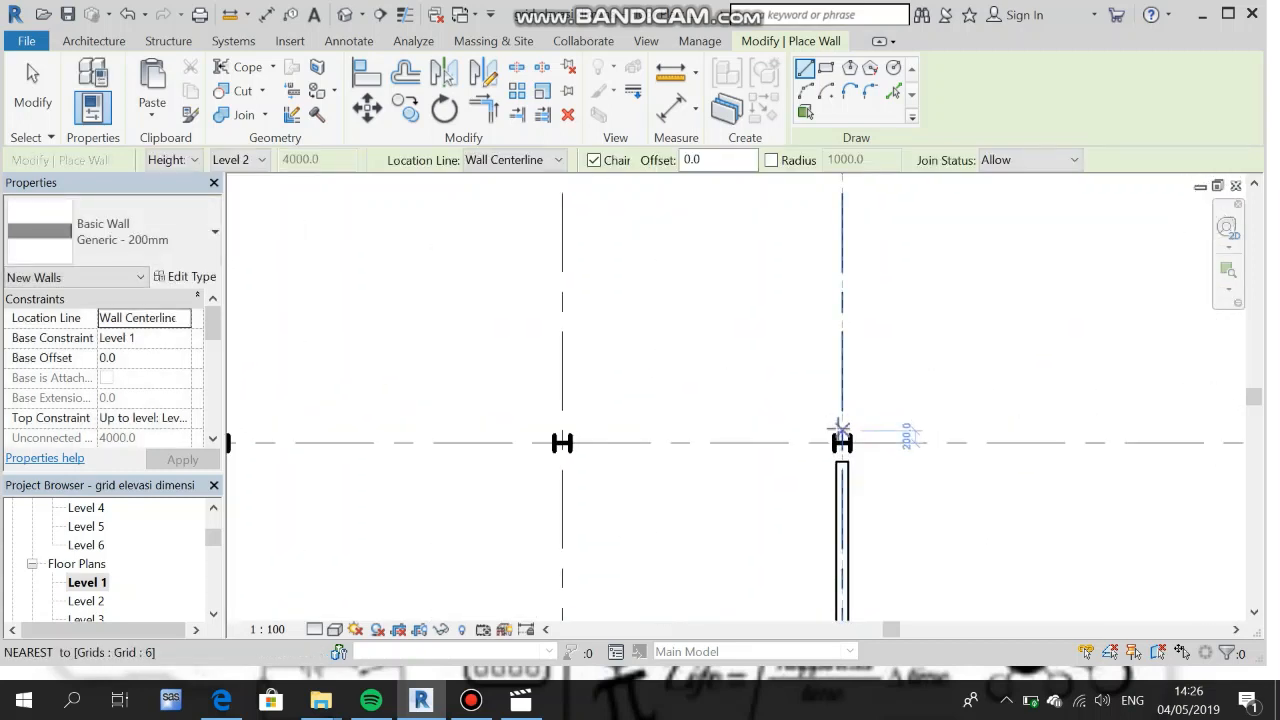
click(842, 430)
middle_drag(842, 274, 825, 524)
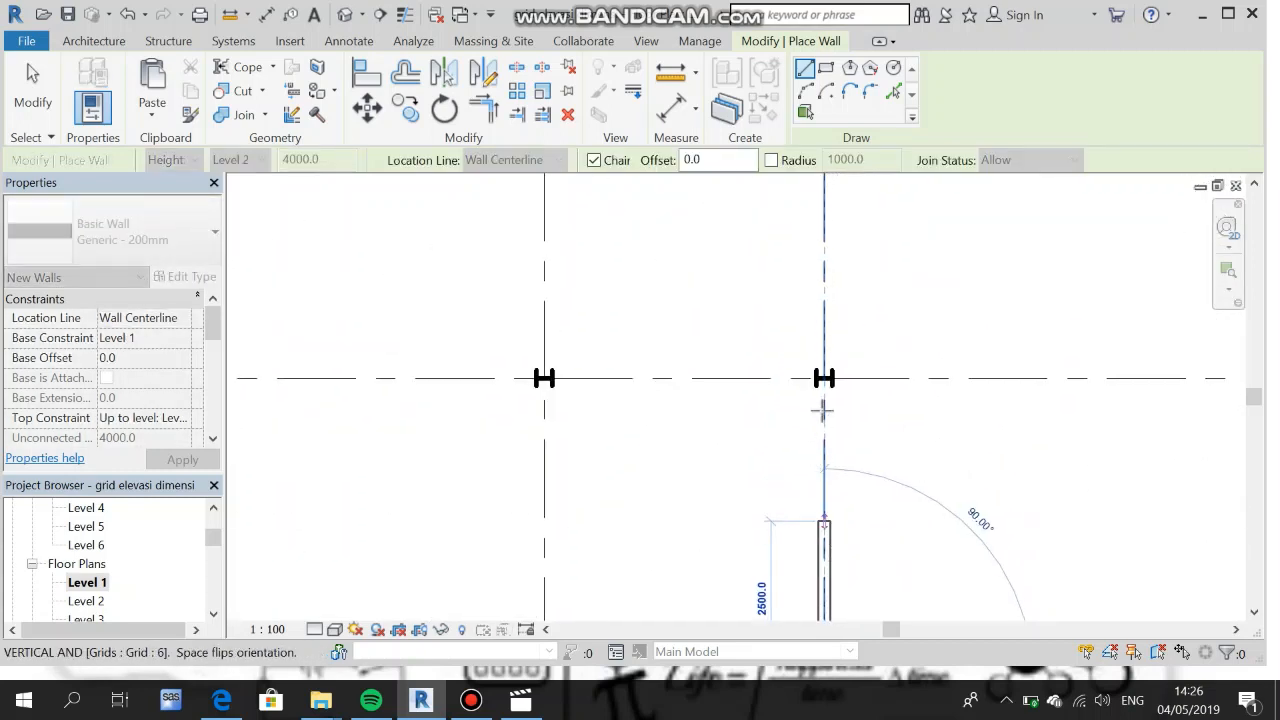
click(826, 390)
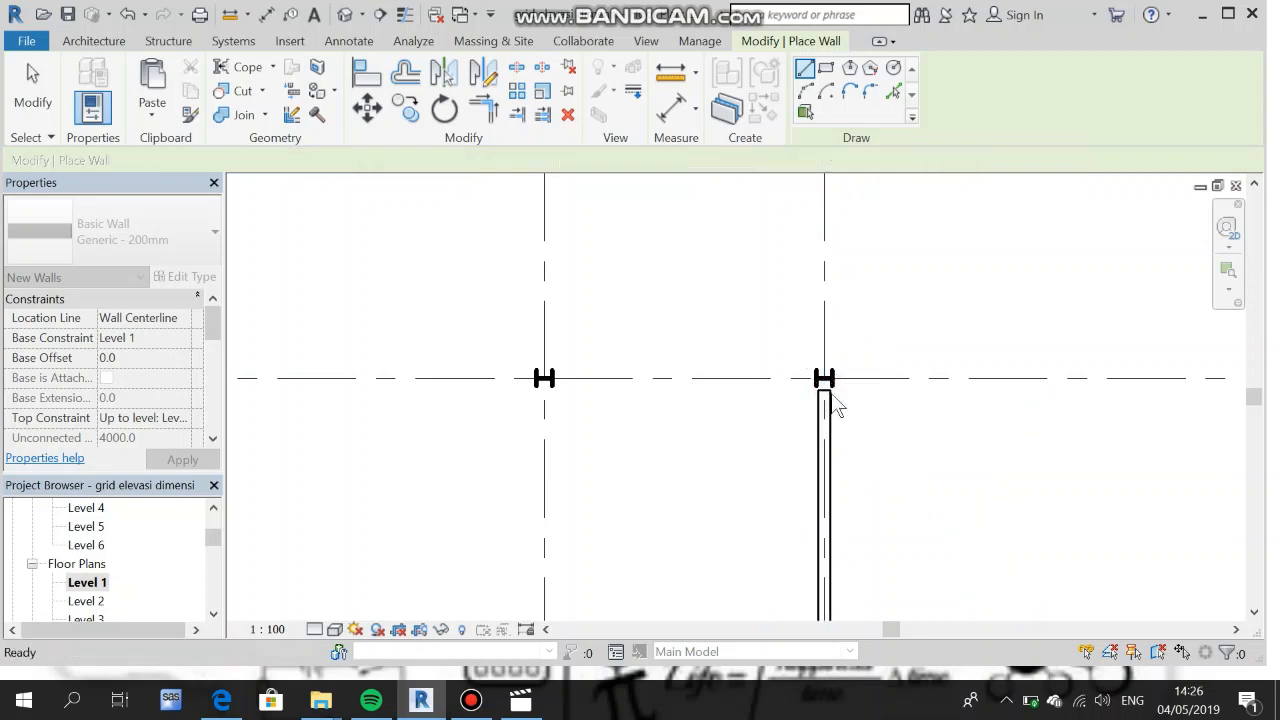
middle_drag(824, 289, 846, 452)
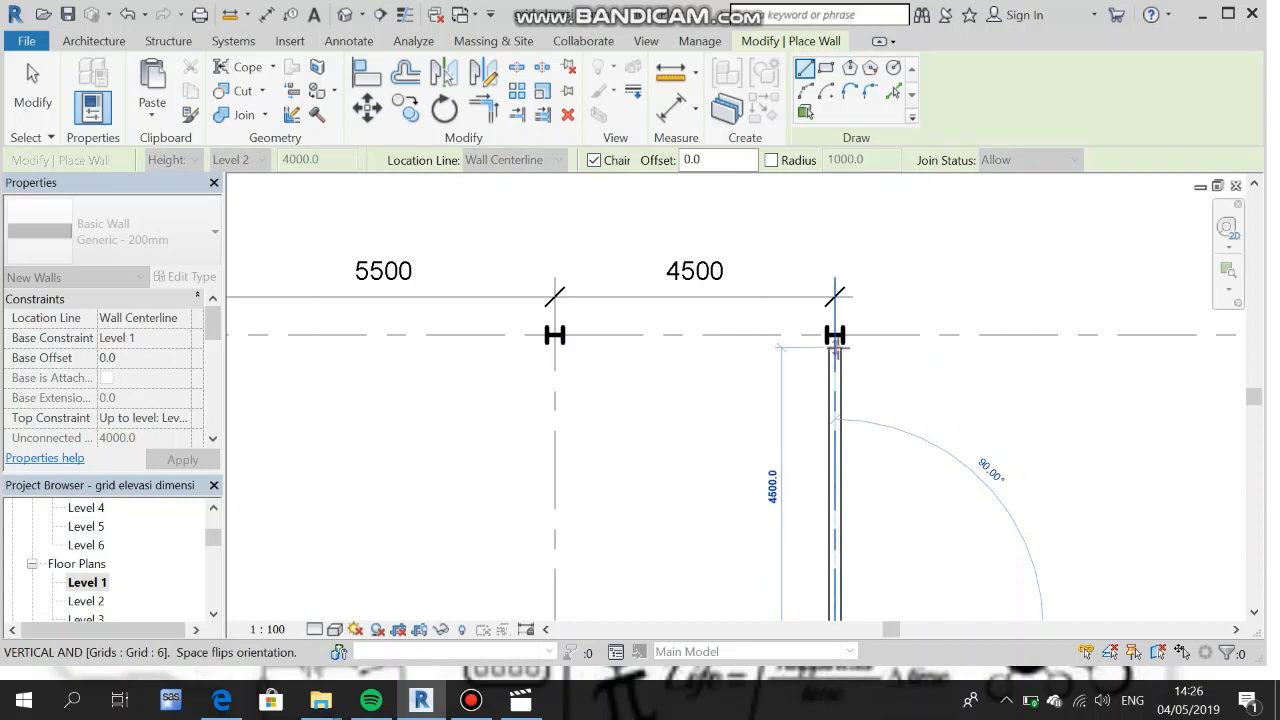
click(837, 344)
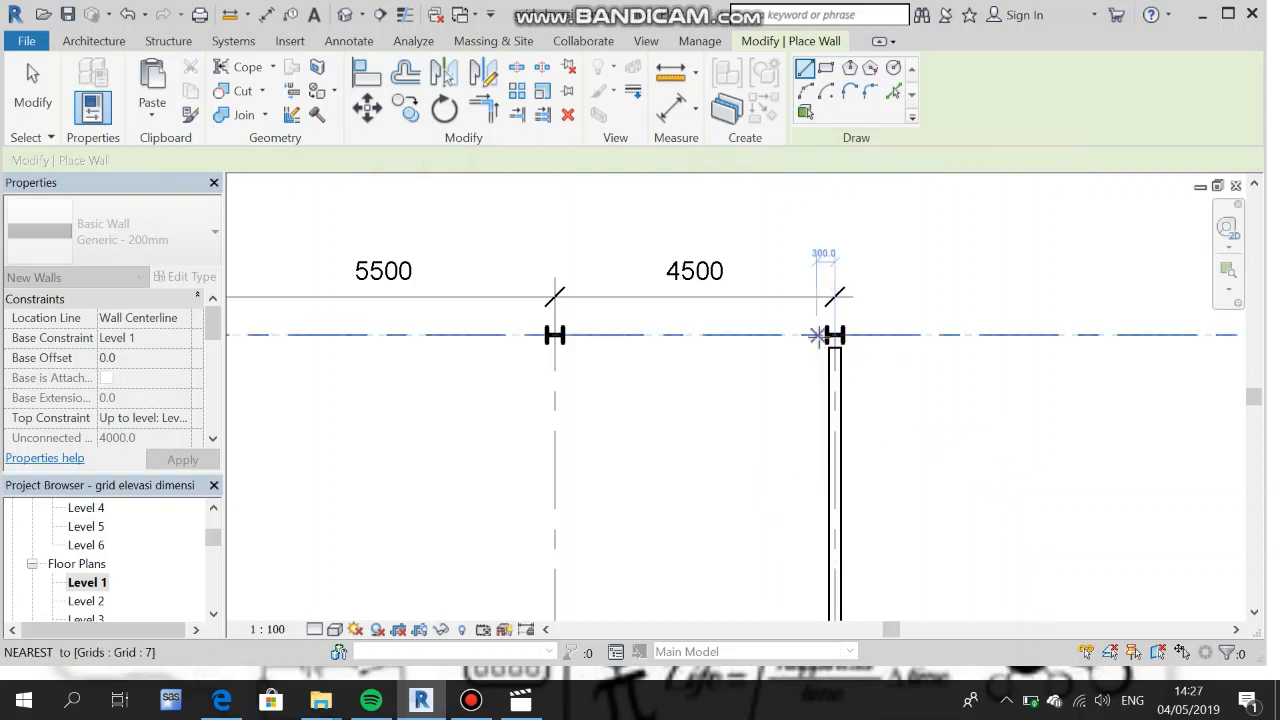
- Draw a wall about 3900 mm long along grid 7 between the columns at grids 6 and 5, and end the wall chain
click(818, 336)
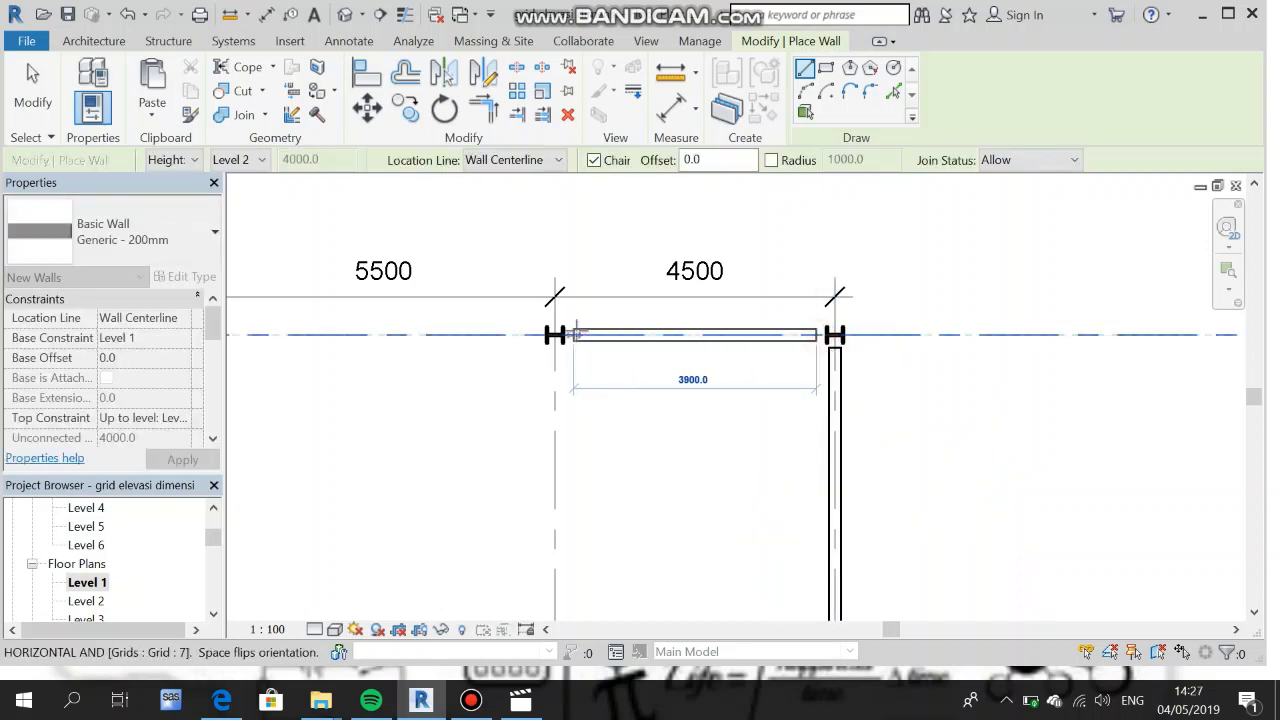
click(572, 334)
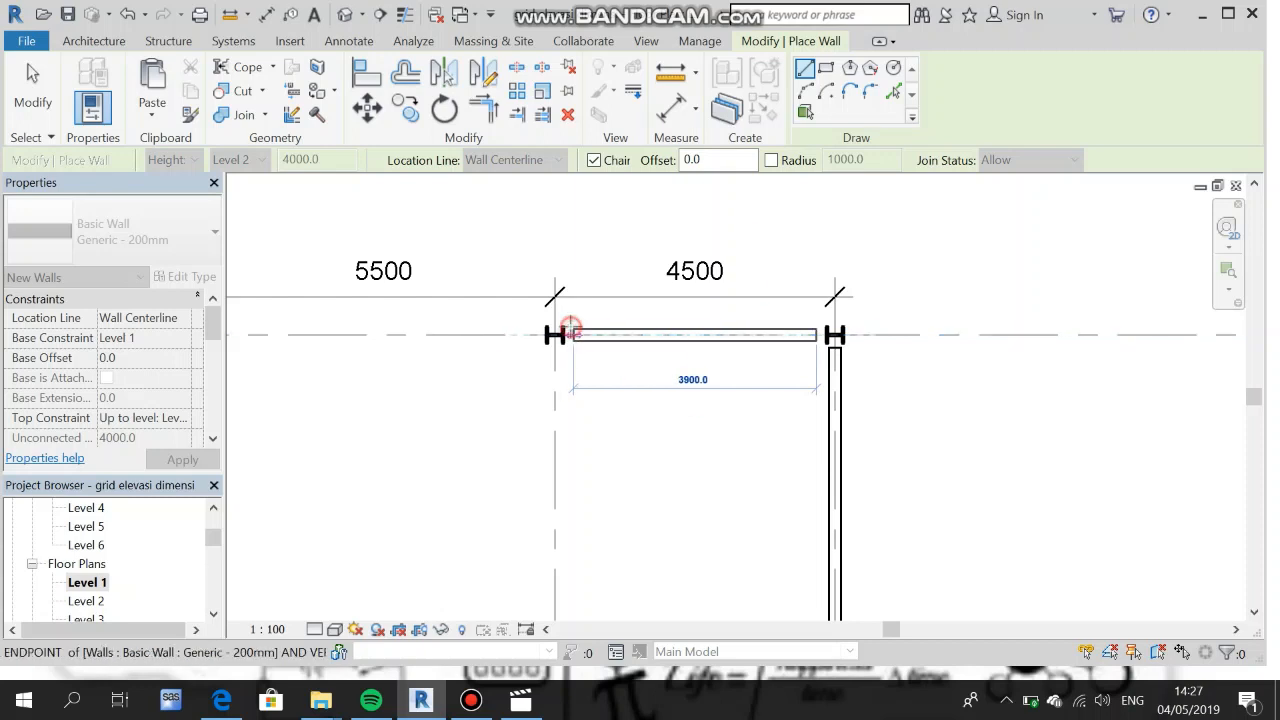
key(Escape)
- Draw a wall along grid 7 filling the 5500 mm bay between the columns at grids 5 and 4
middle_drag(555, 366, 737, 394)
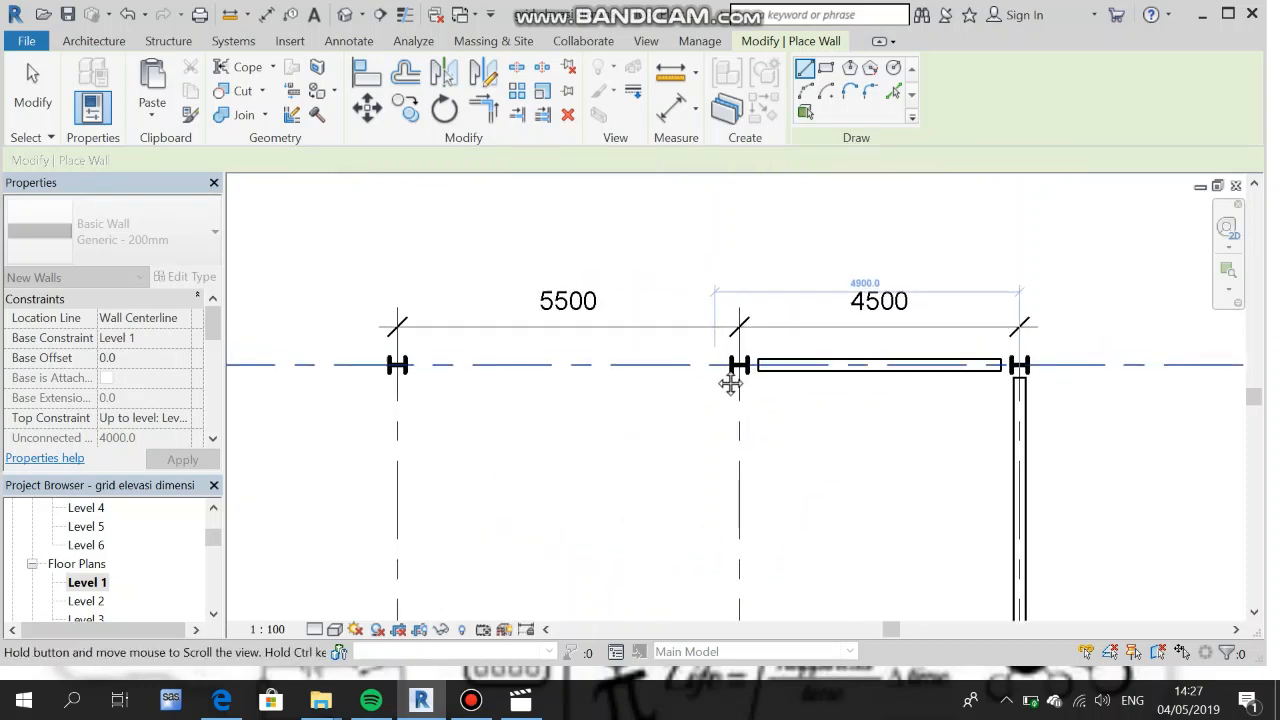
scroll(723, 380, up, 4)
click(733, 350)
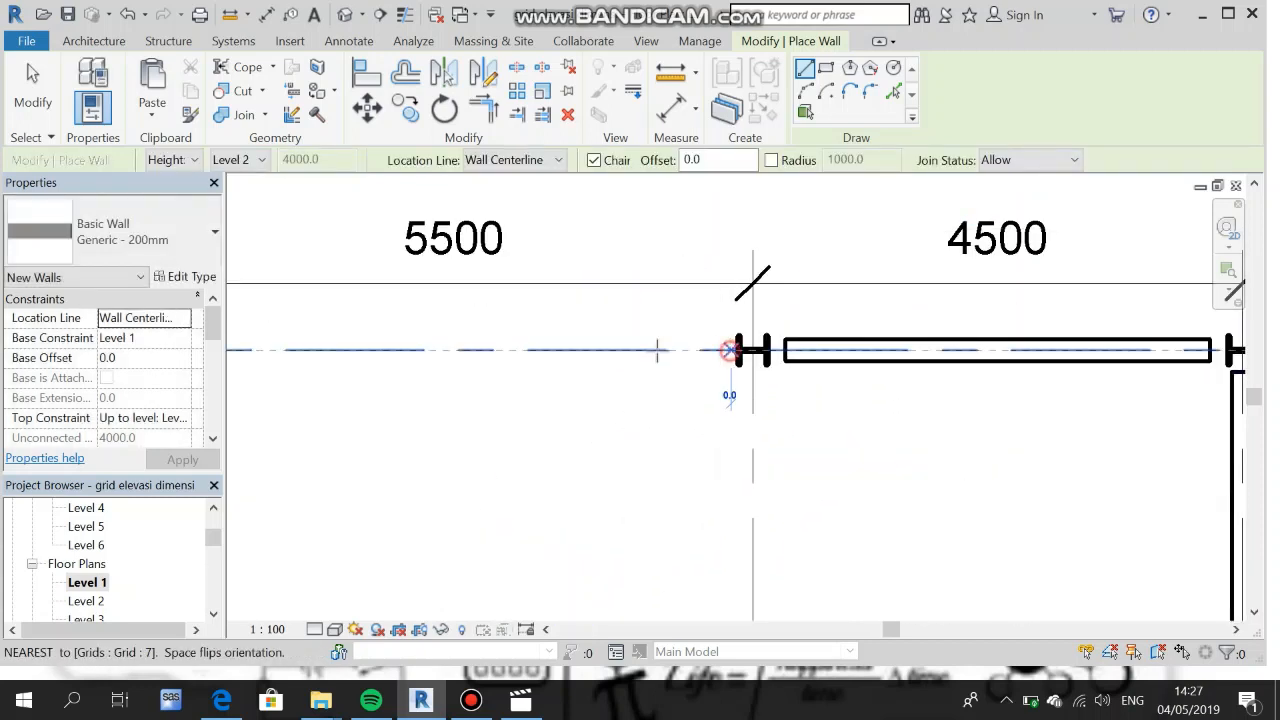
middle_drag(495, 360, 839, 412)
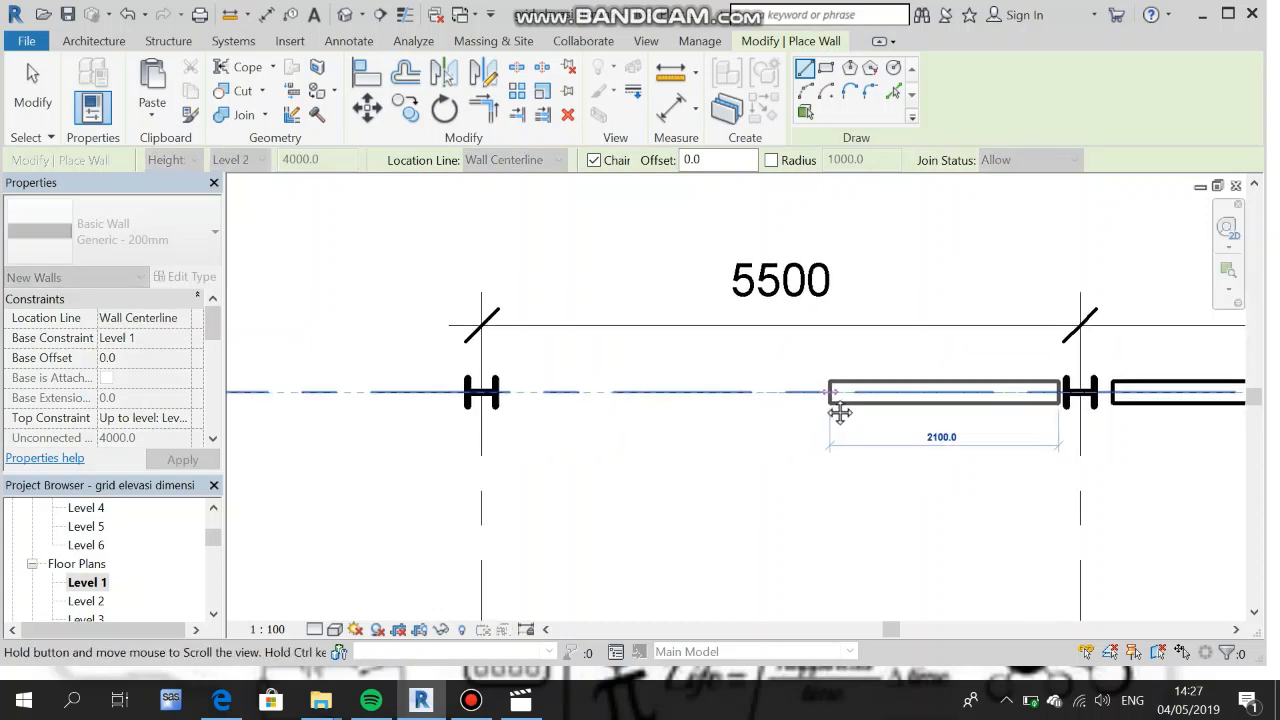
click(500, 393)
key(Escape)
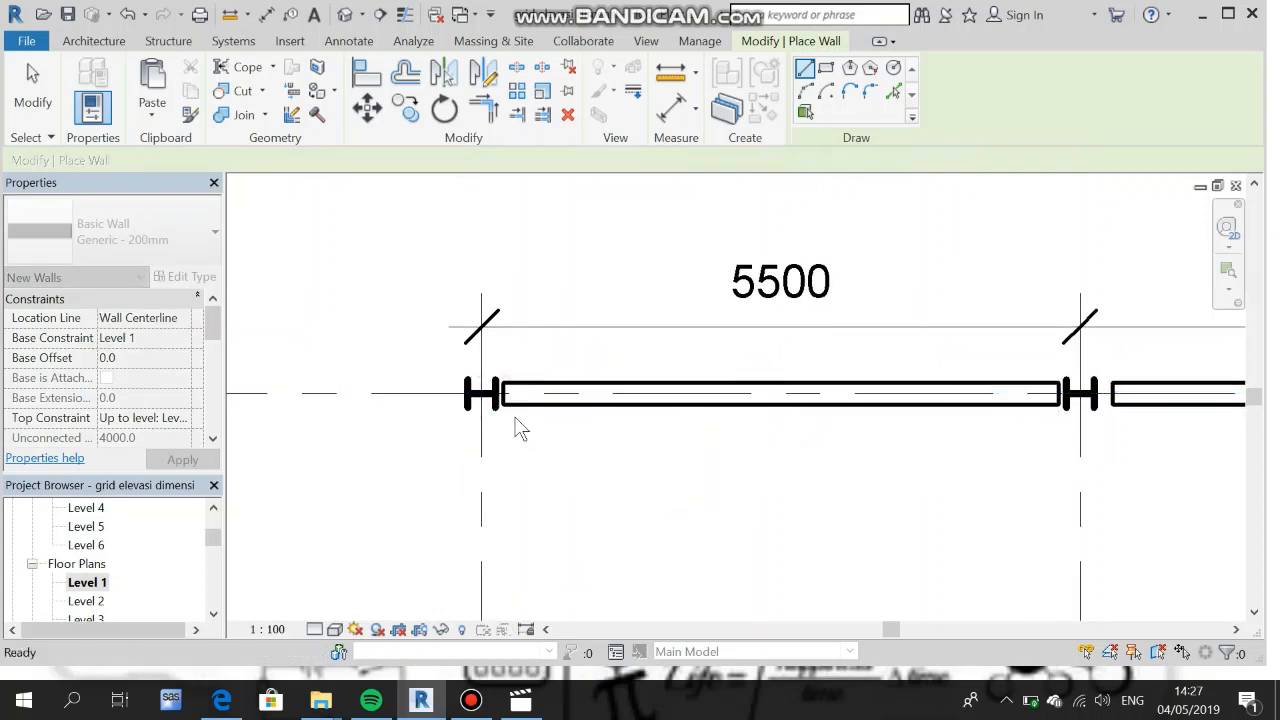
- Draw a wall about 4500 mm long along grid 7 between the columns at grids 4 and 3
scroll(517, 440, down, 2)
middle_drag(517, 451, 901, 421)
scroll(569, 354, down, 2)
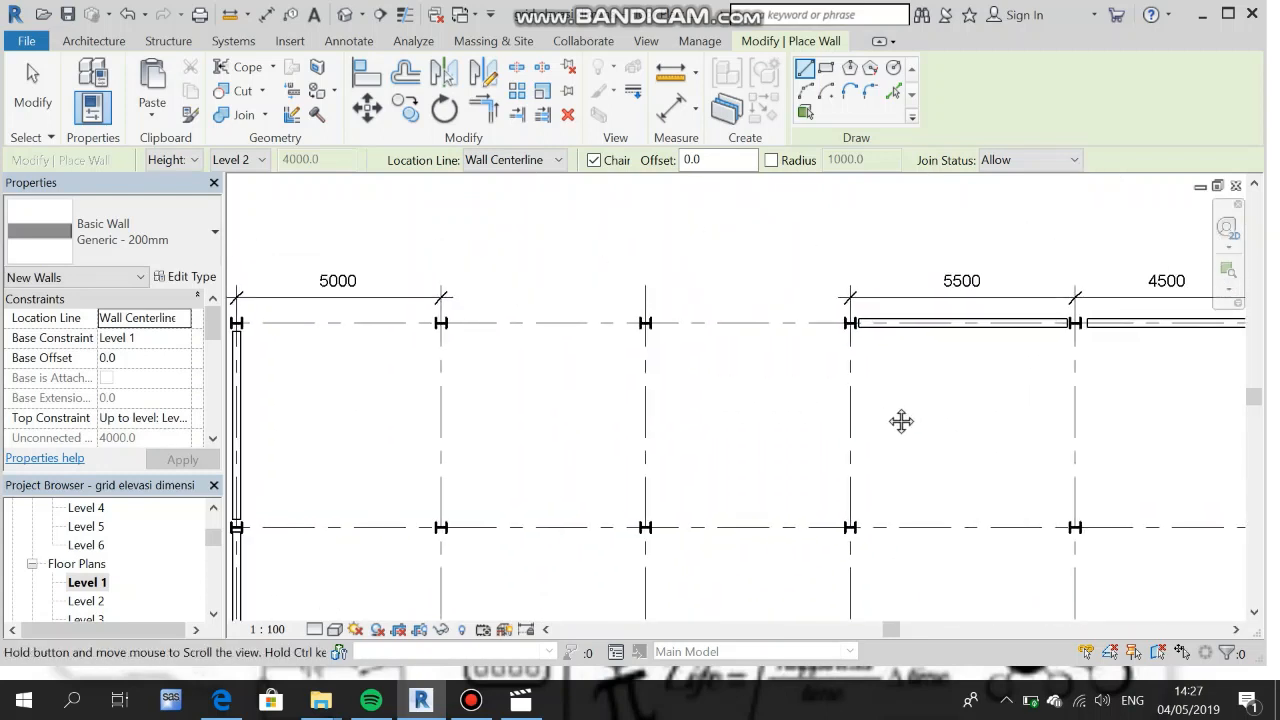
click(840, 323)
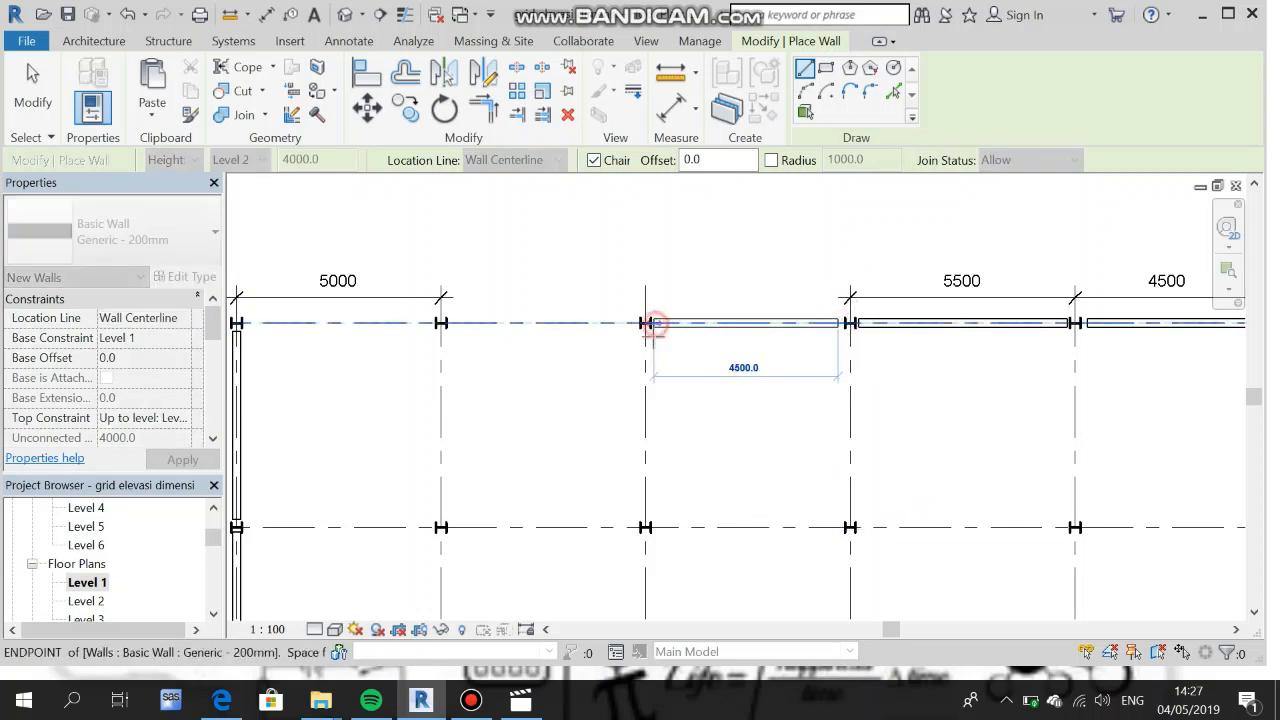
click(648, 323)
key(Escape)
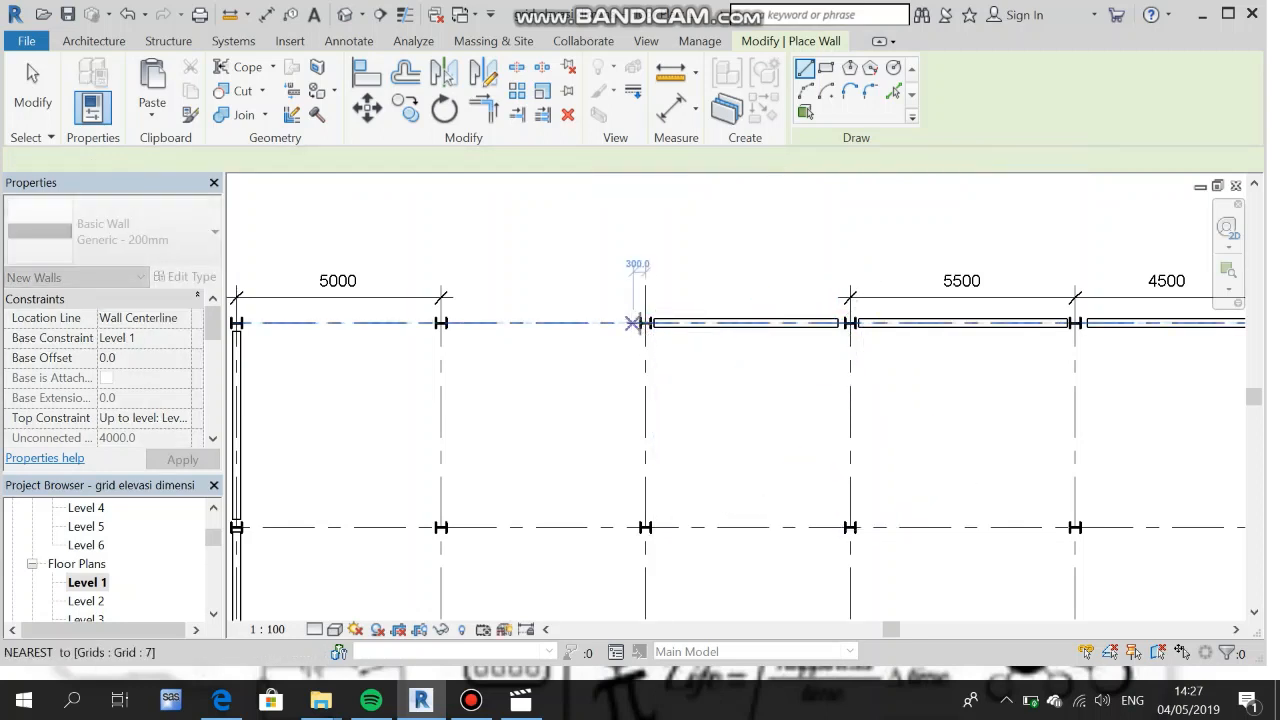
- Draw two separate walls along grid 7, one between the columns at grids 3 and 2 and one between grids 2 and 1
click(637, 322)
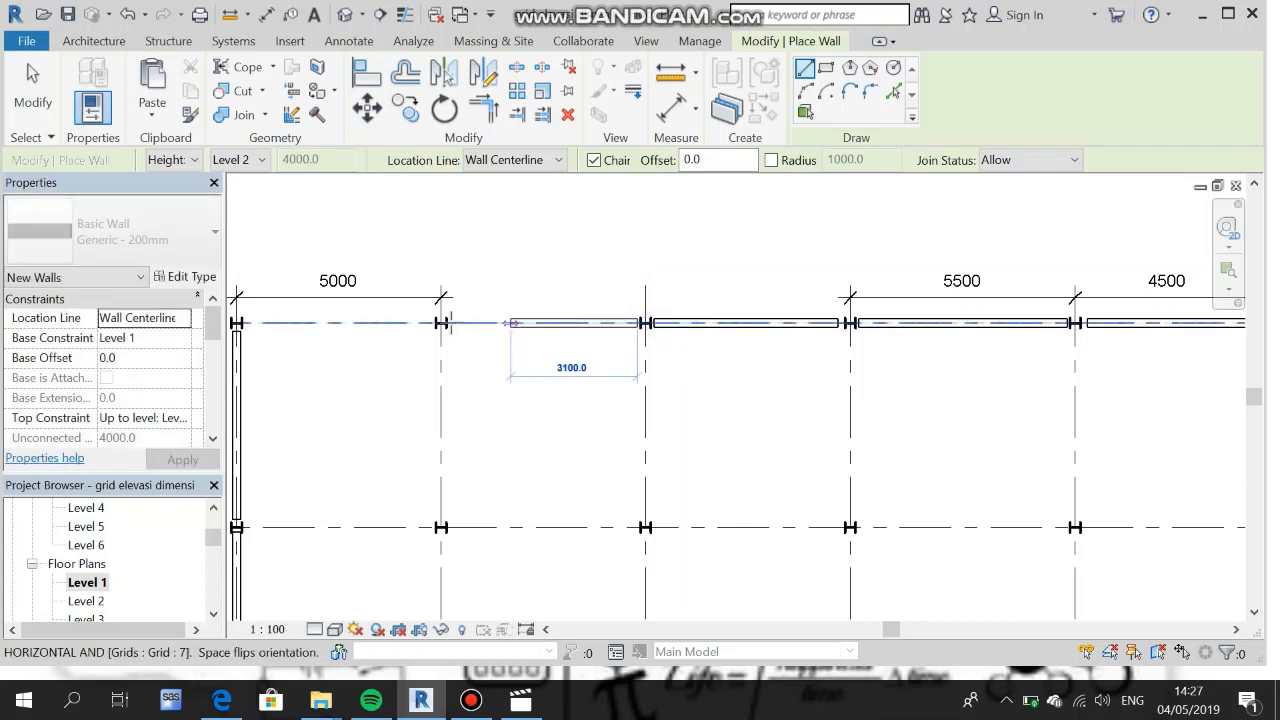
click(445, 322)
key(Escape)
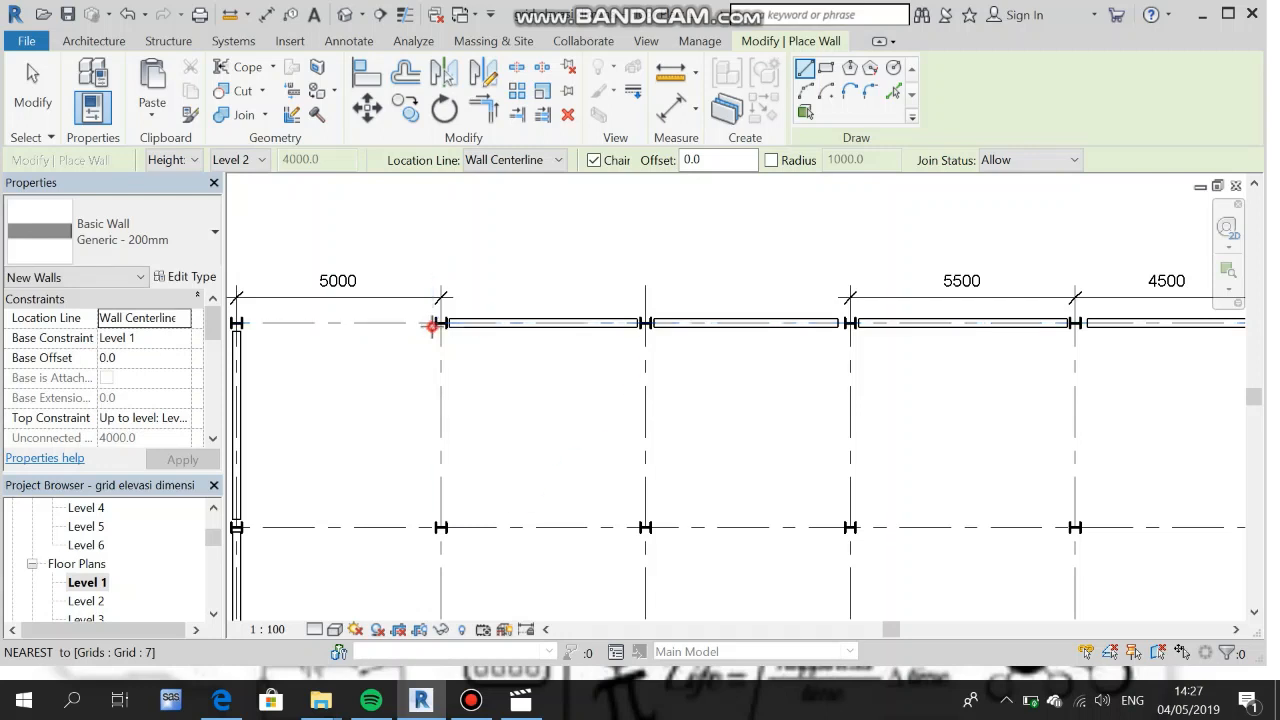
click(432, 324)
click(248, 322)
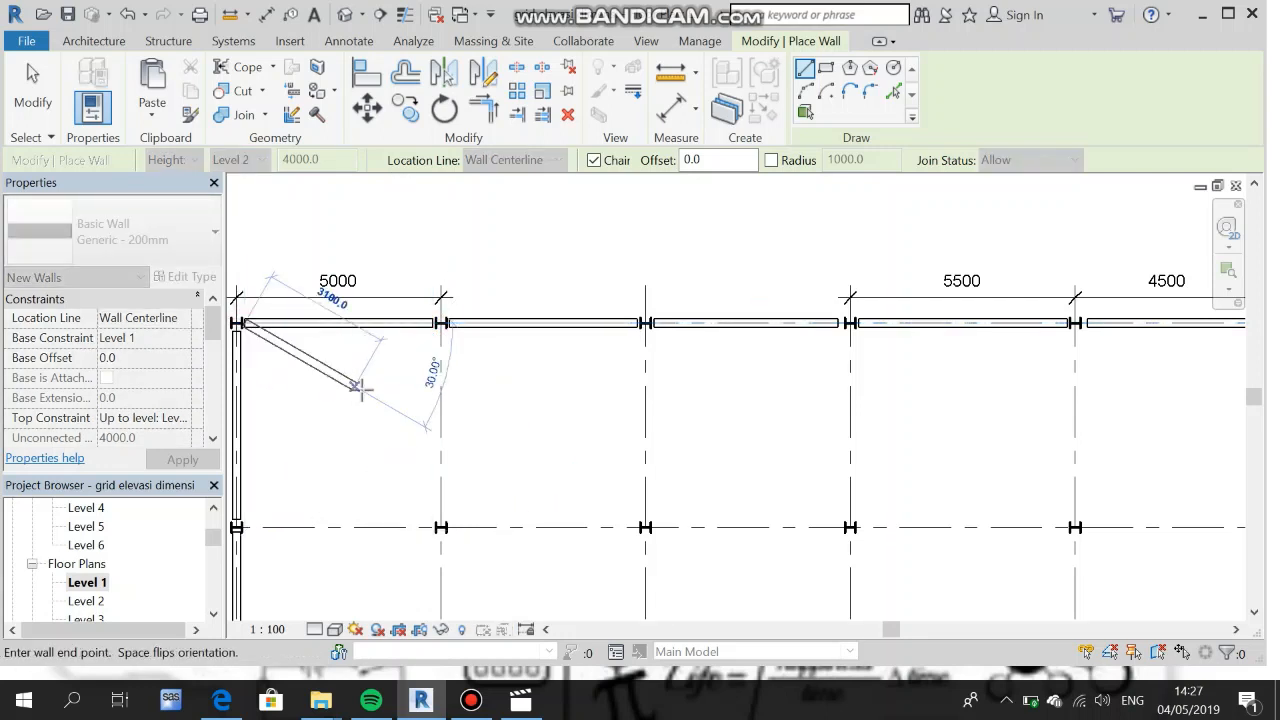
key(Escape)
- Review the perimeter walls around the whole floor plan from grid 7 to grid 12 and end the wall command
scroll(554, 385, down, 2)
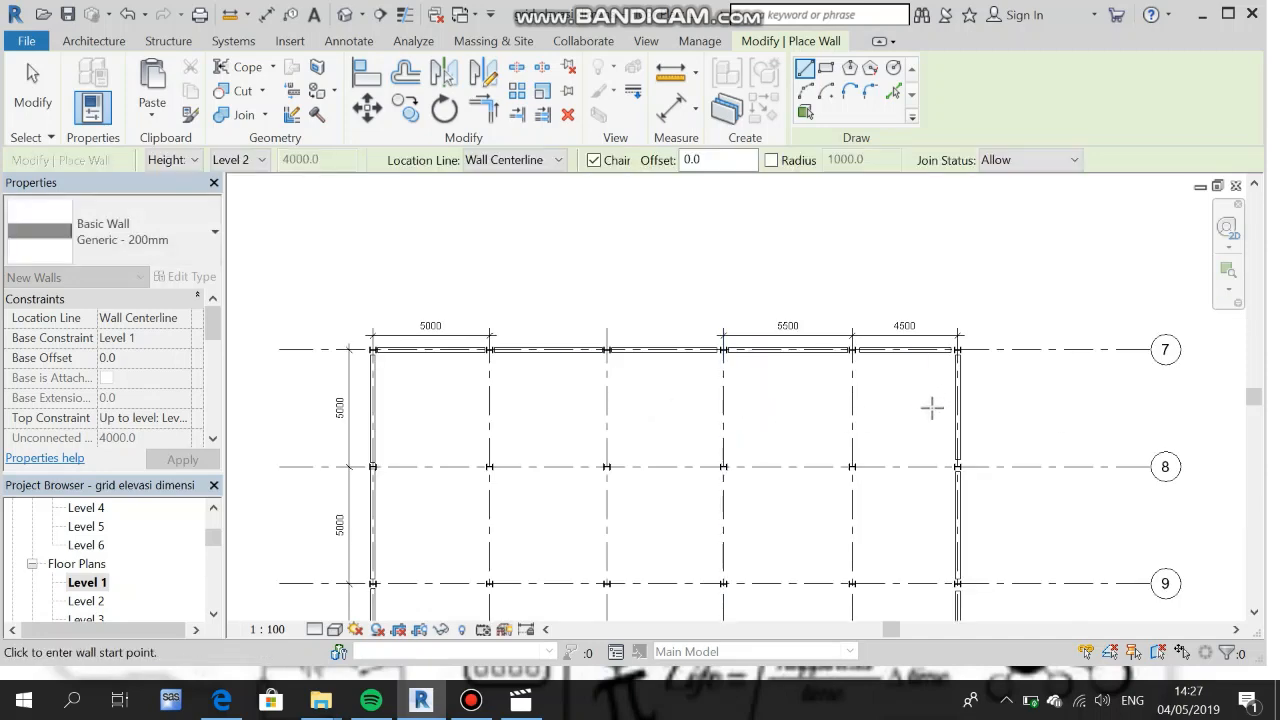
scroll(932, 406, up, 3)
scroll(922, 418, down, 4)
middle_drag(914, 433, 918, 193)
middle_drag(556, 340, 533, 453)
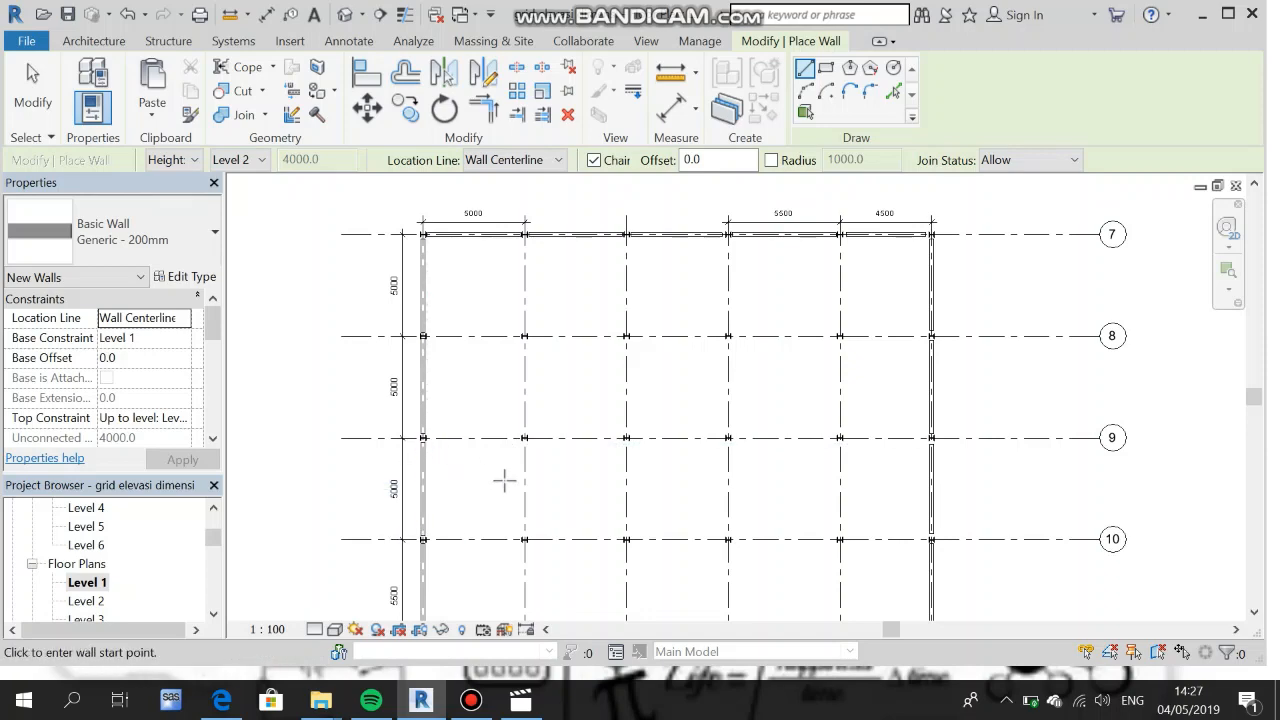
scroll(504, 481, down, 1)
middle_drag(565, 524, 583, 364)
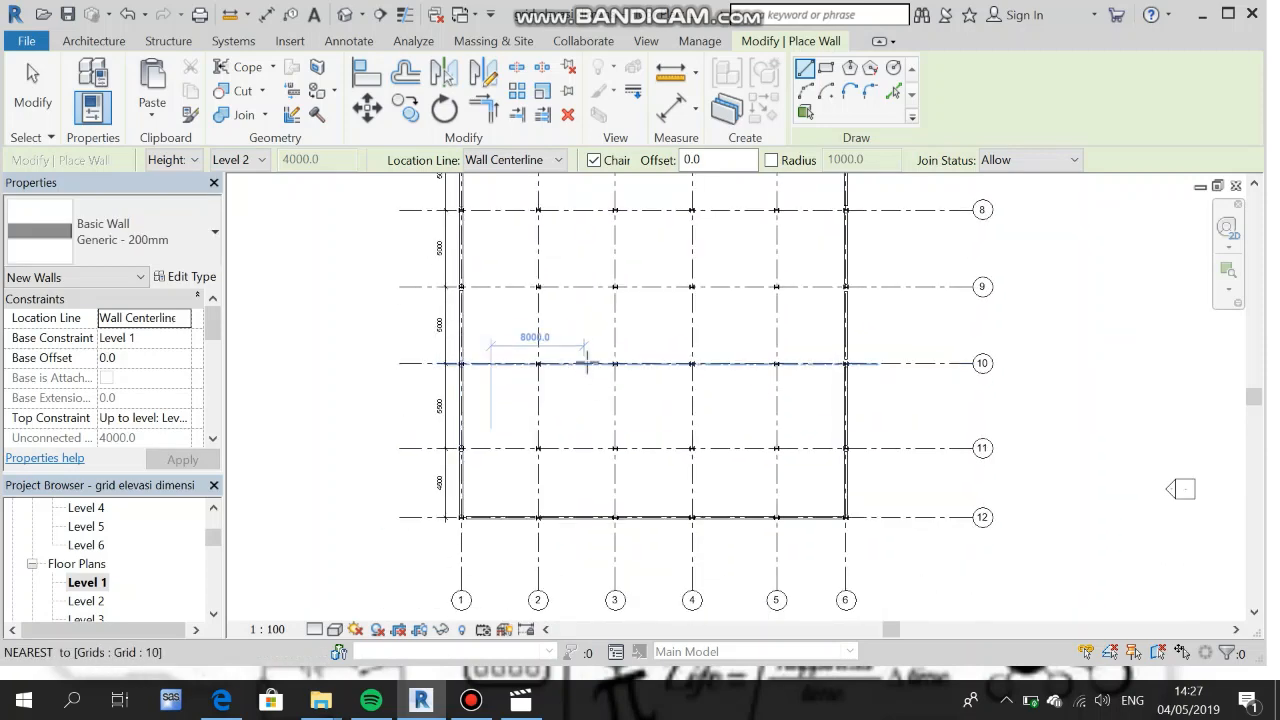
scroll(588, 364, down, 1)
middle_drag(606, 309, 583, 380)
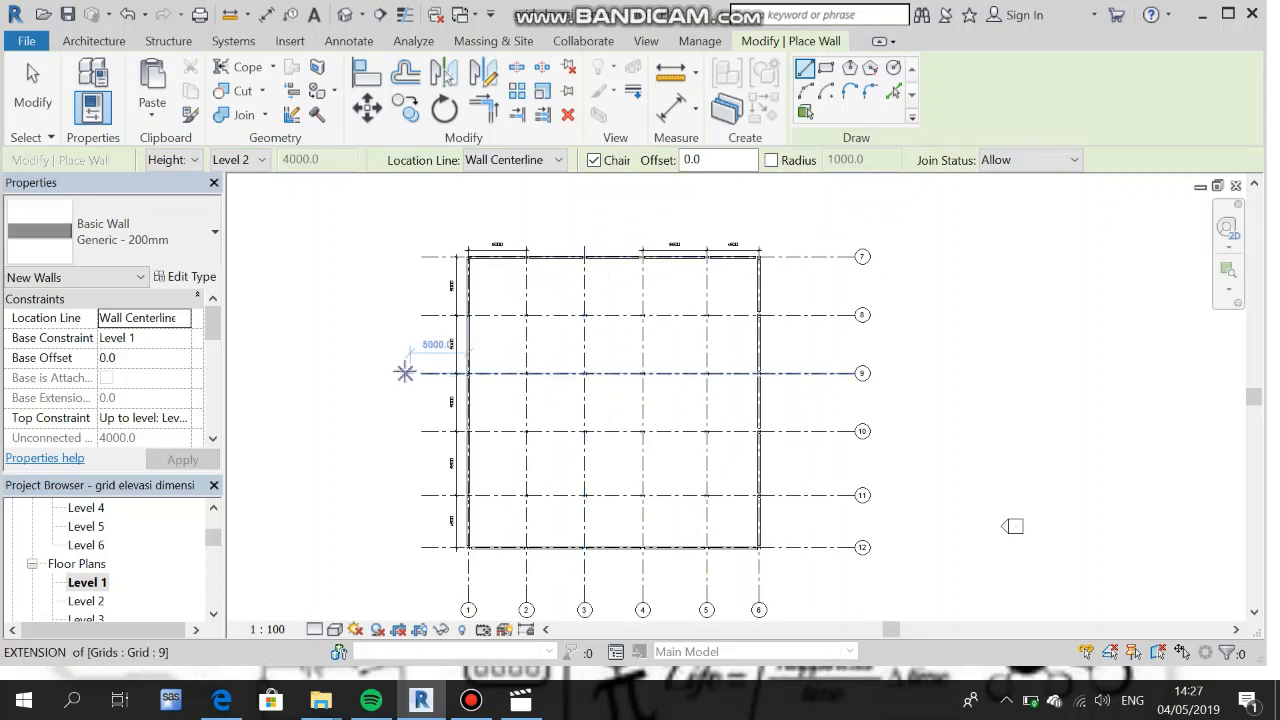
key(Escape)
key(Escape)
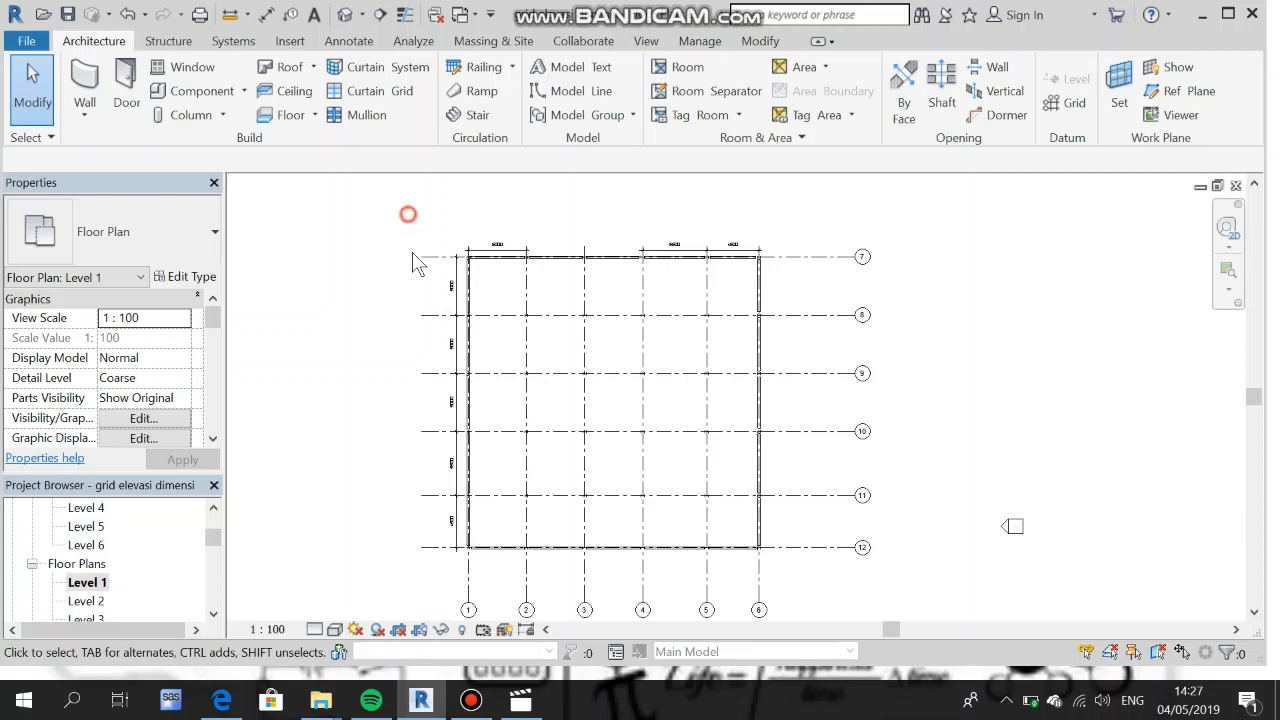
- Select the whole building in plan and filter the selection to Walls only, excluding Dimensions and Structural Columns
drag(408, 214, 812, 603)
click(805, 105)
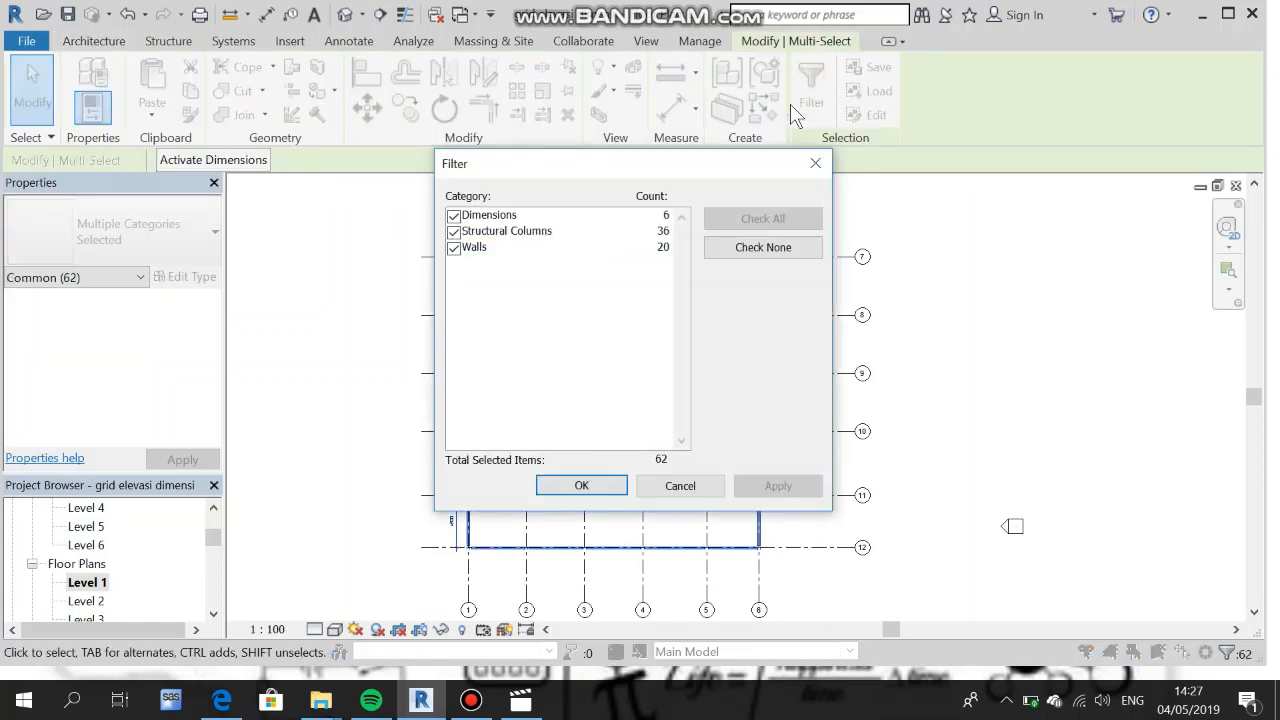
click(454, 231)
click(454, 215)
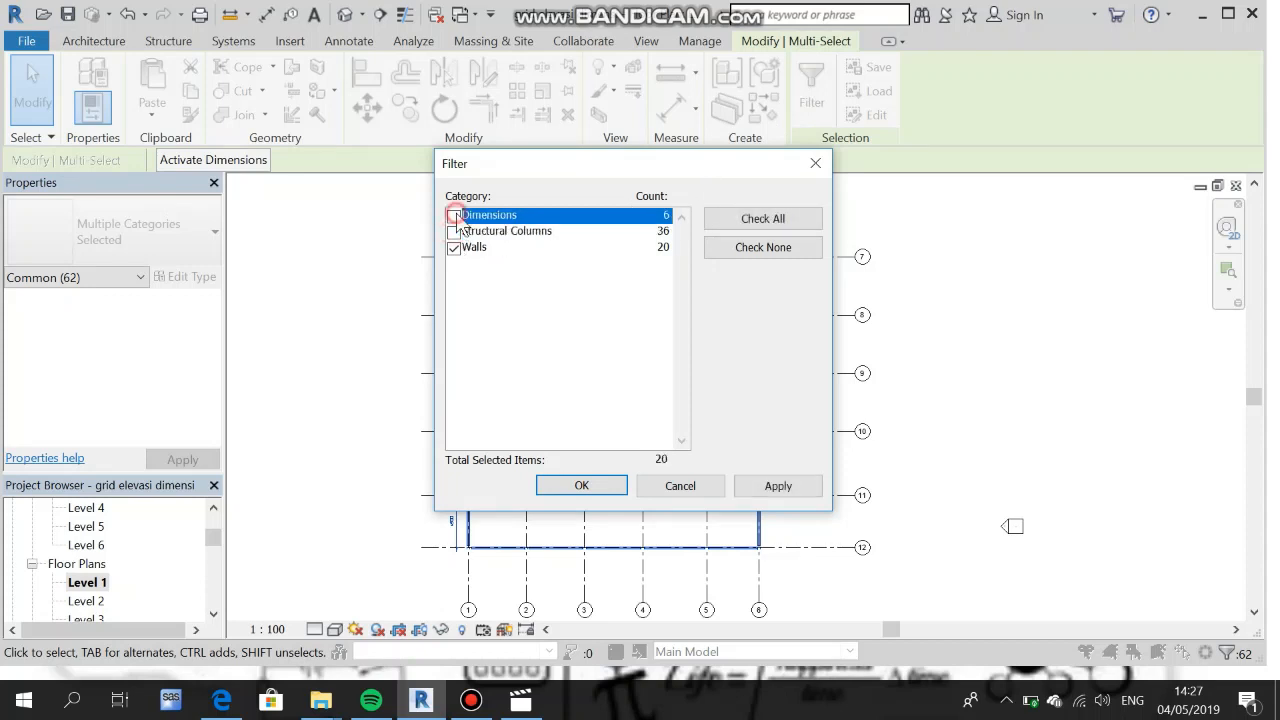
click(584, 487)
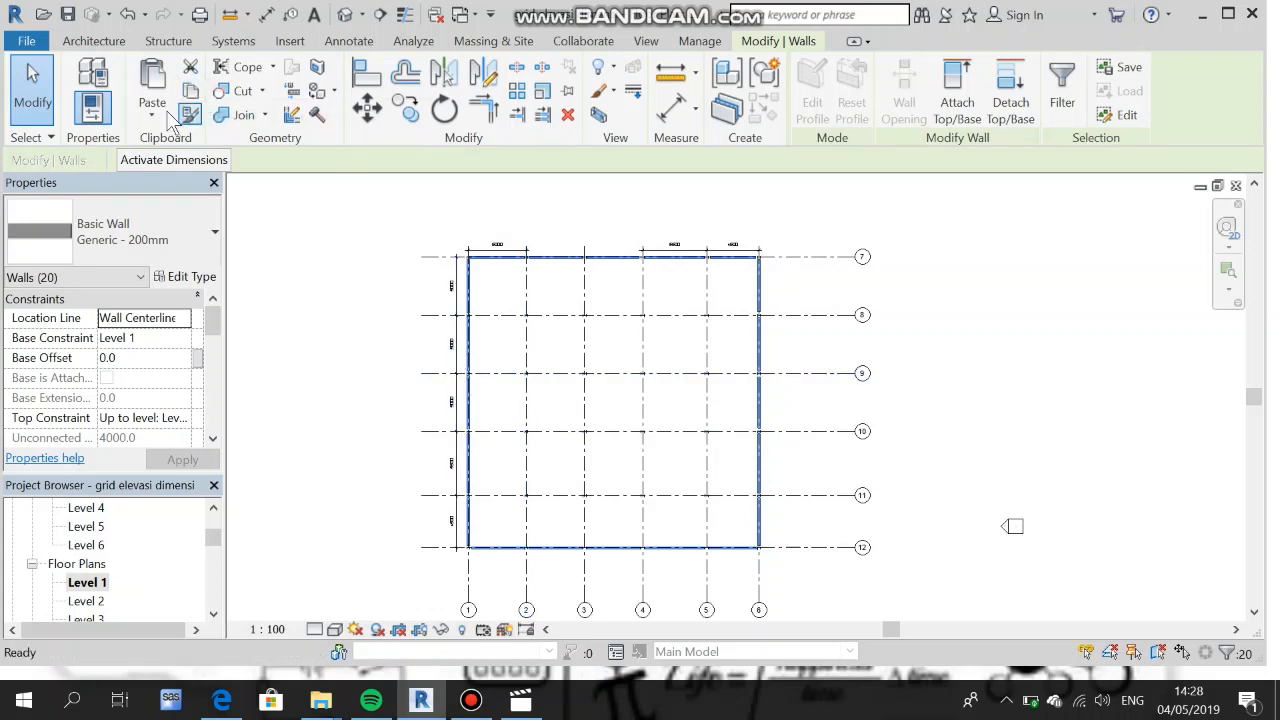
- Copy the selected walls and paste them aligned to Level 2 through Level 6
click(153, 113)
click(212, 183)
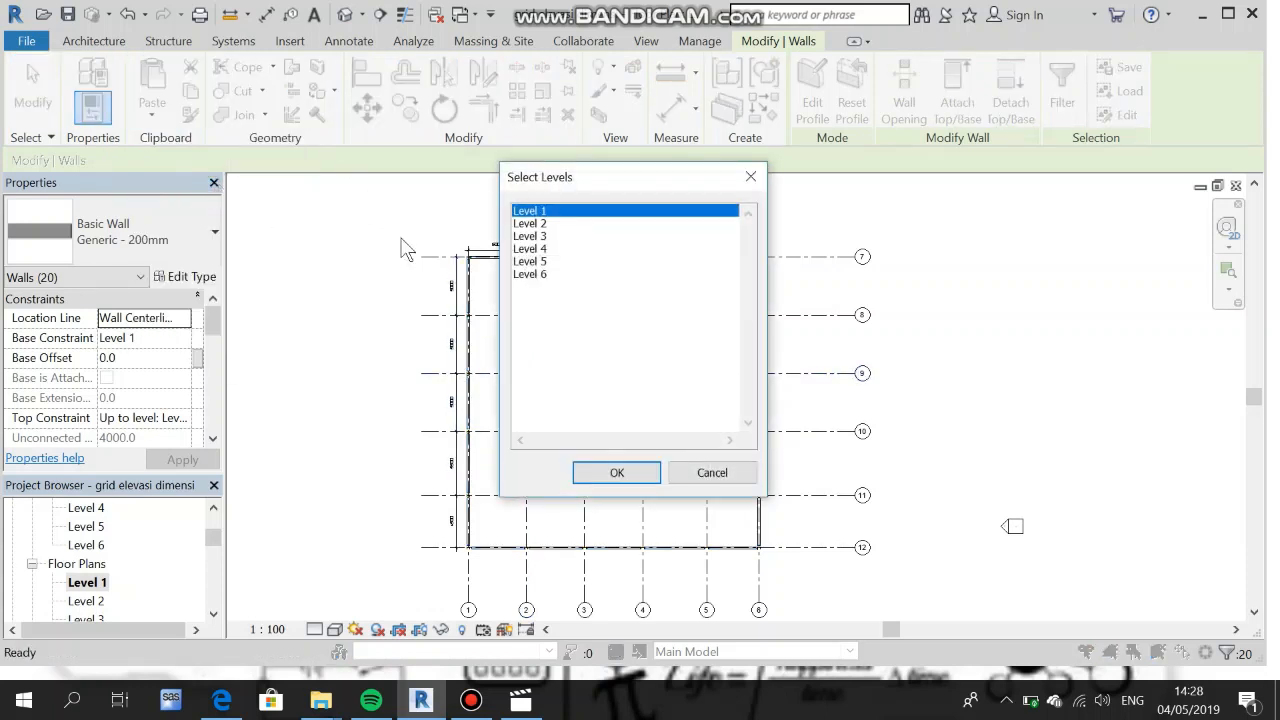
click(540, 223)
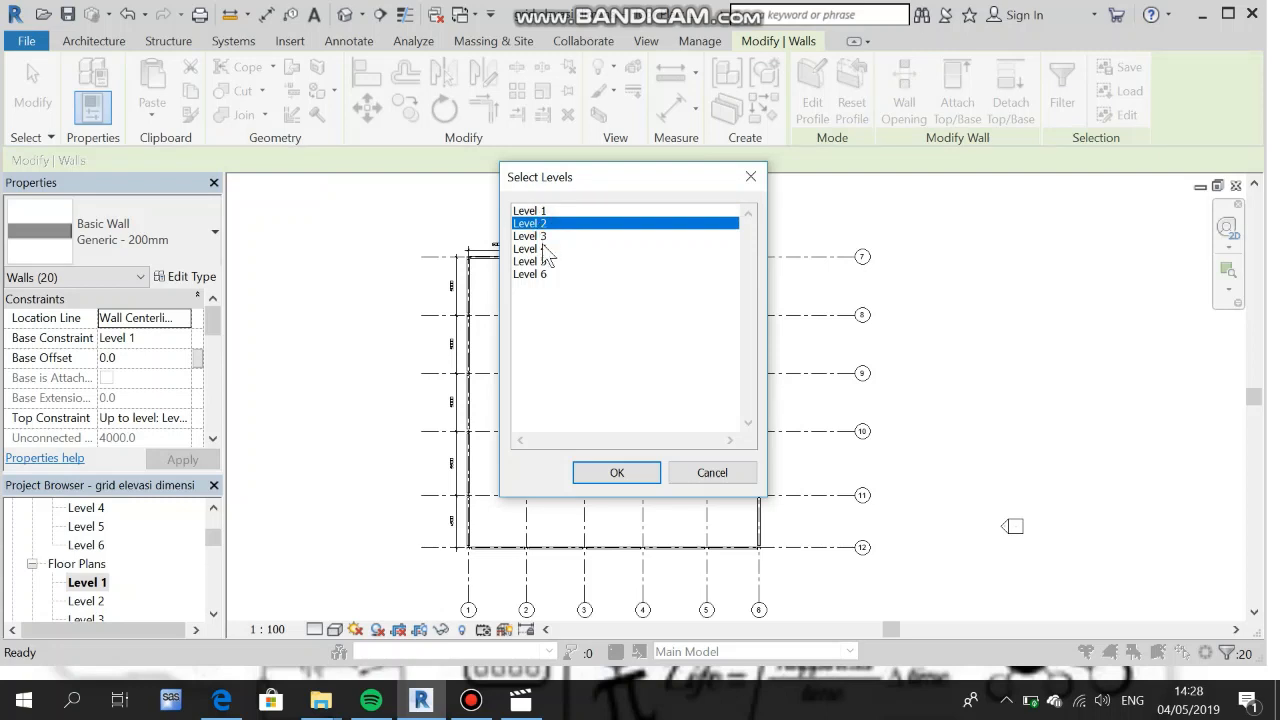
shift+click(540, 276)
click(612, 474)
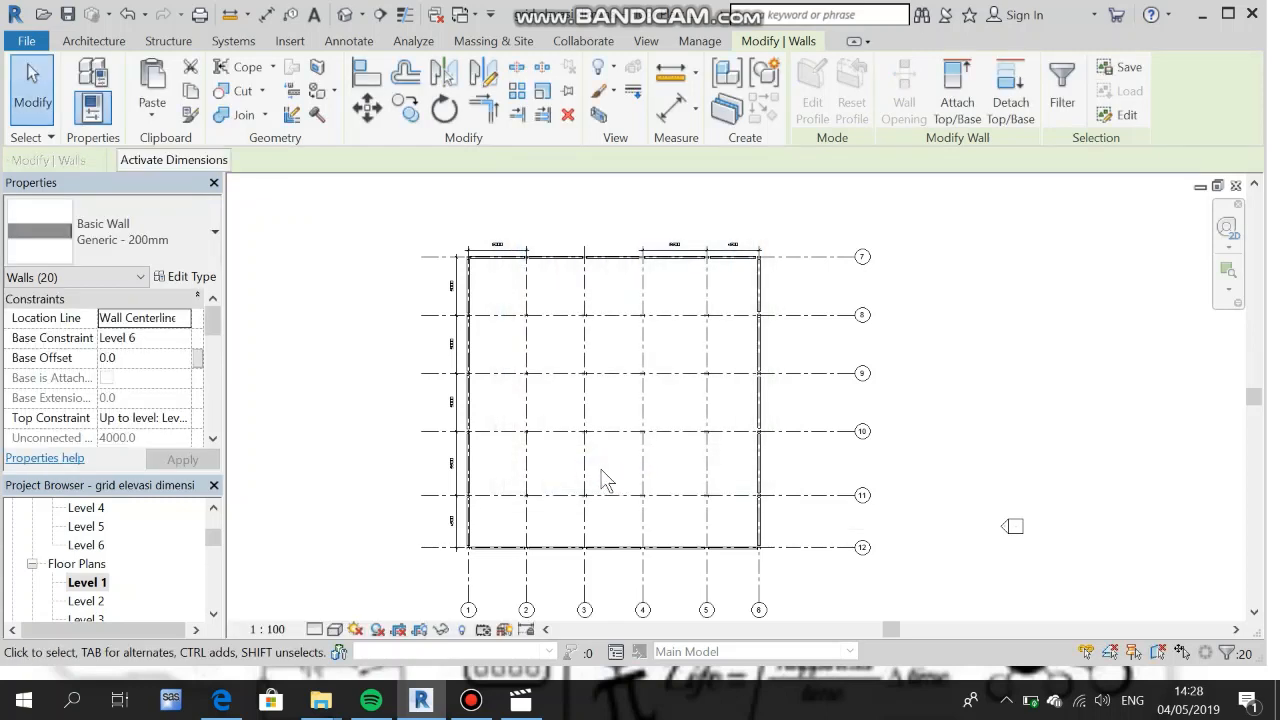
- Open the default 3D view and inspect the walls on all levels from different sides
click(345, 15)
scroll(650, 337, down, 2)
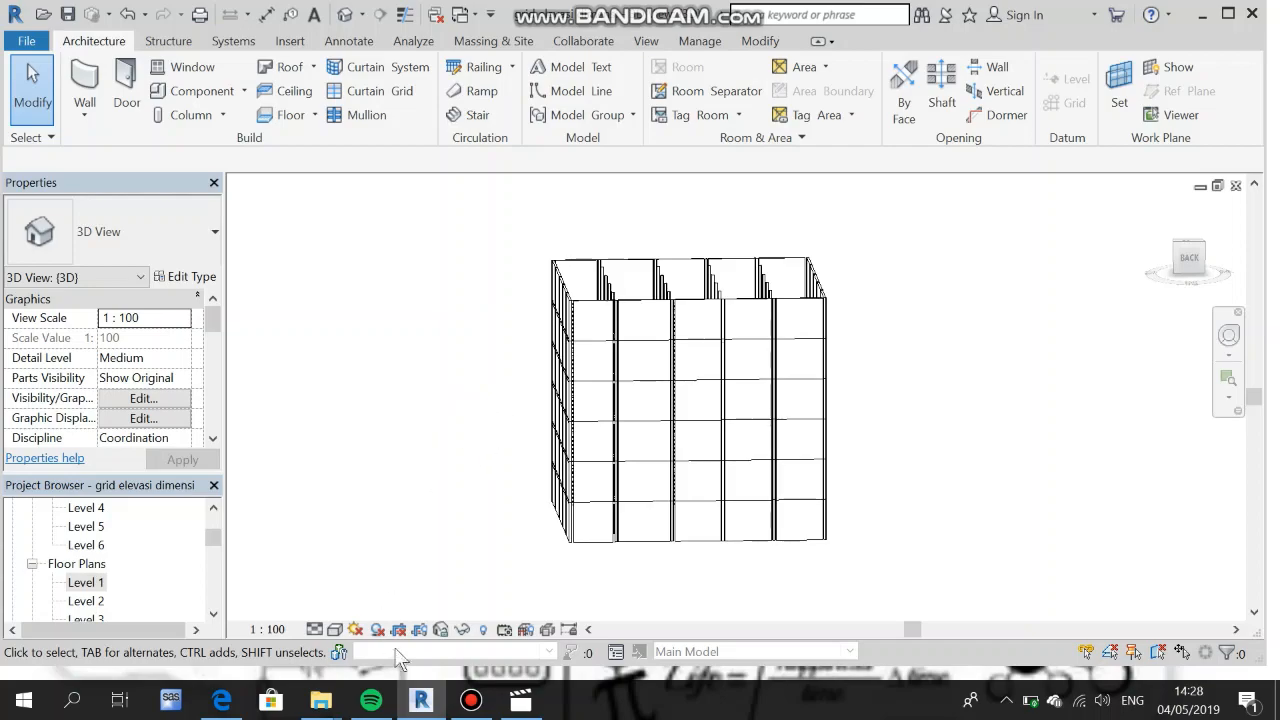
shift+middle_drag(473, 486, 660, 486)
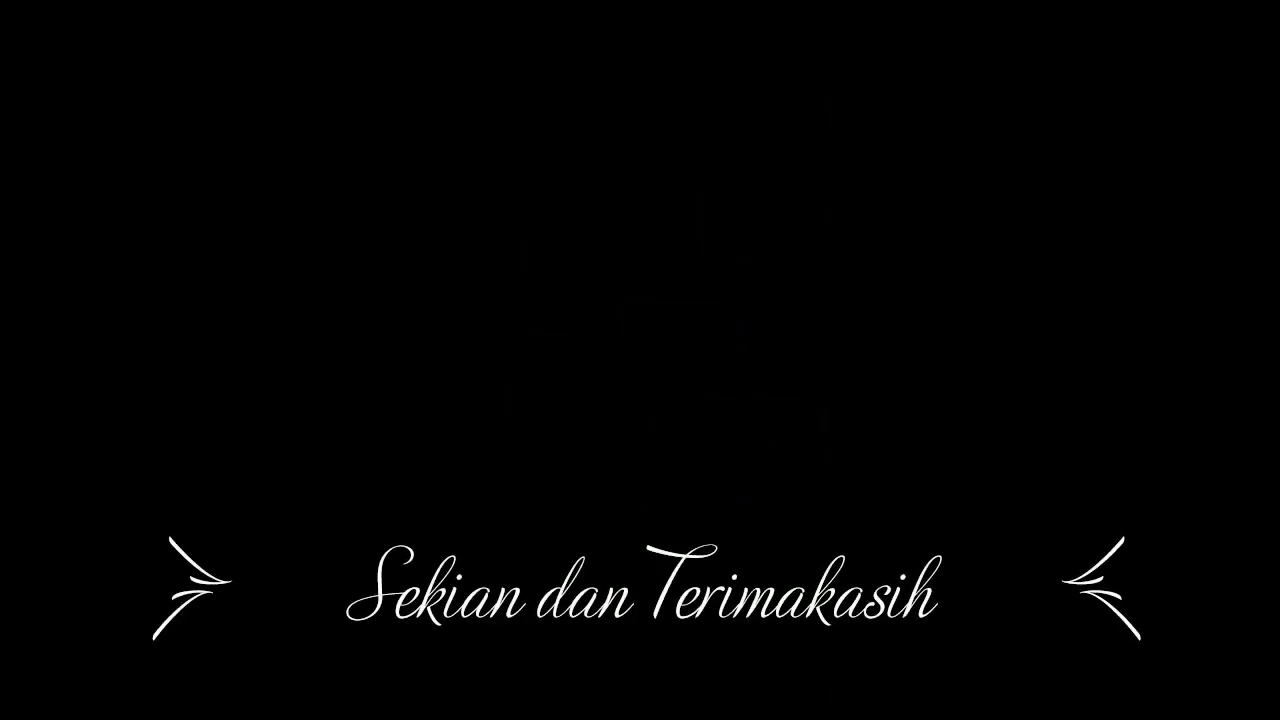